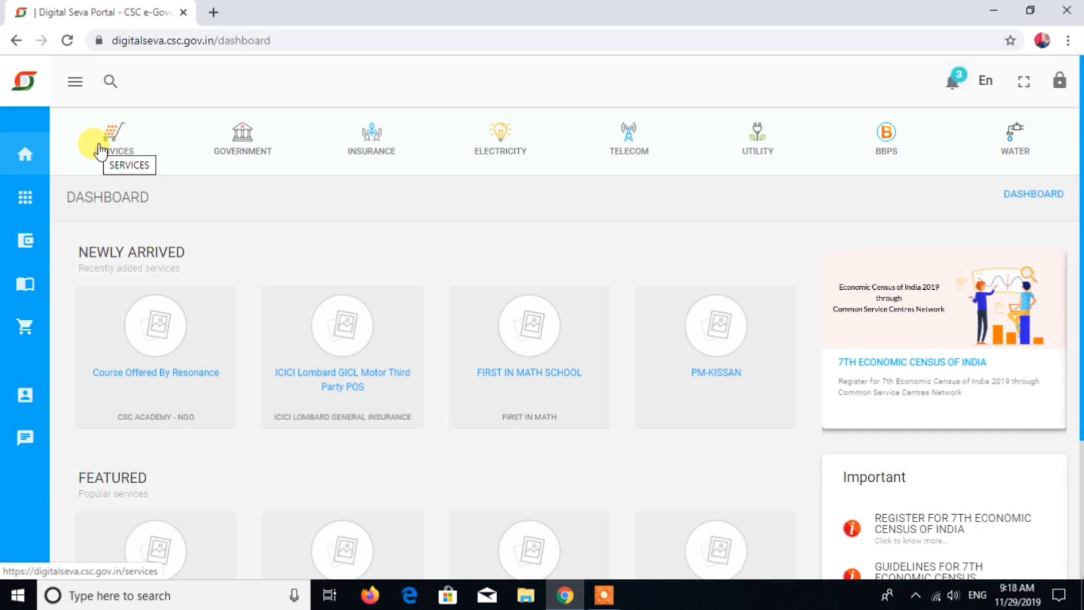
Step: Search the Digital Seva portal for fastag
click(111, 82)
text(fastag)
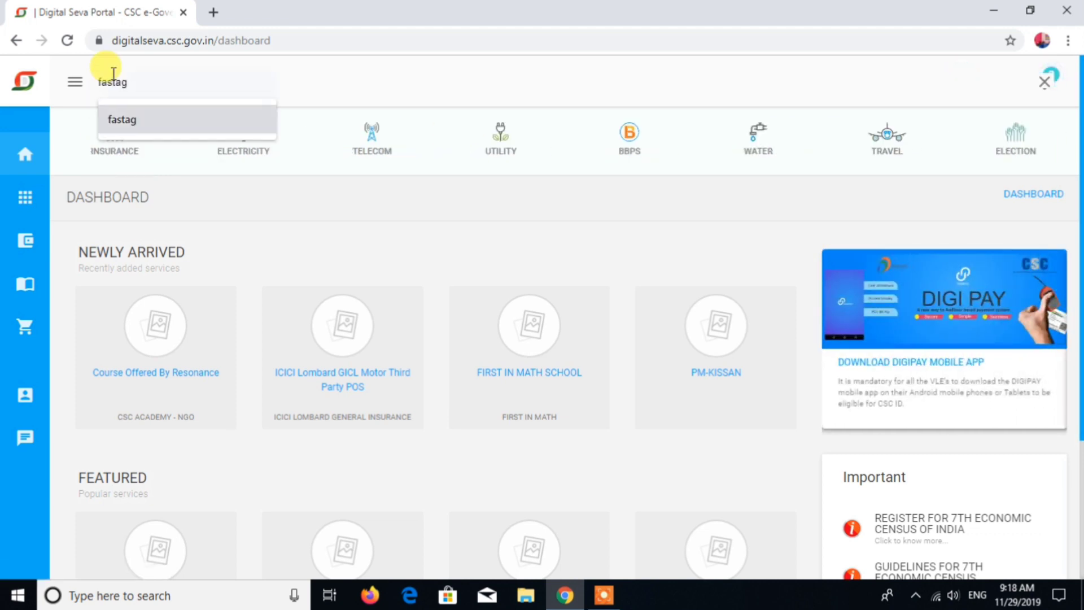
key(Return)
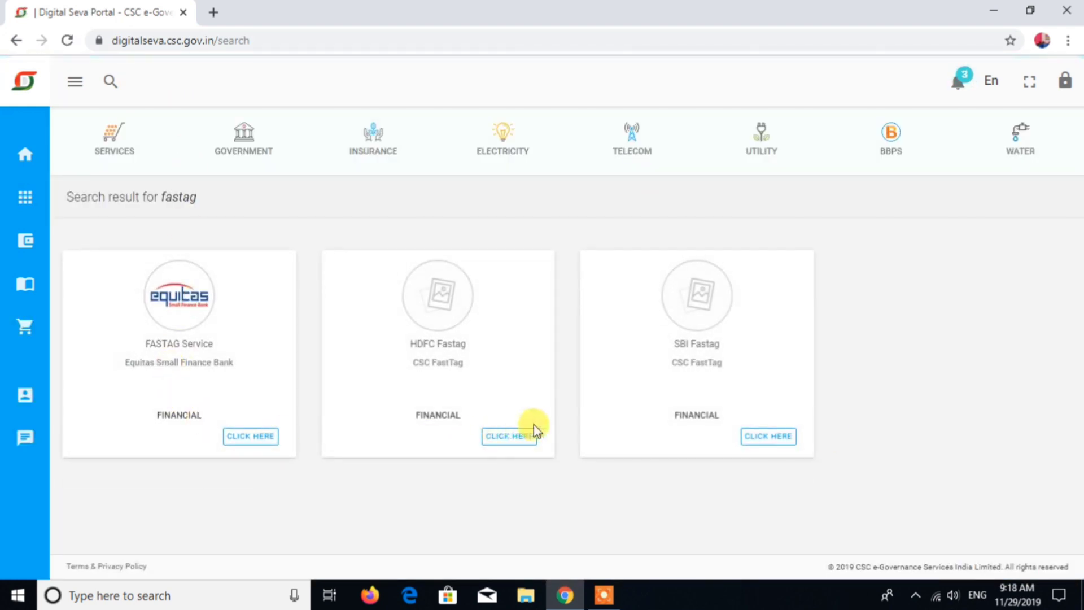
Step: Open the HDFC Fastag service and sign in through Digital Seva Connect
click(506, 441)
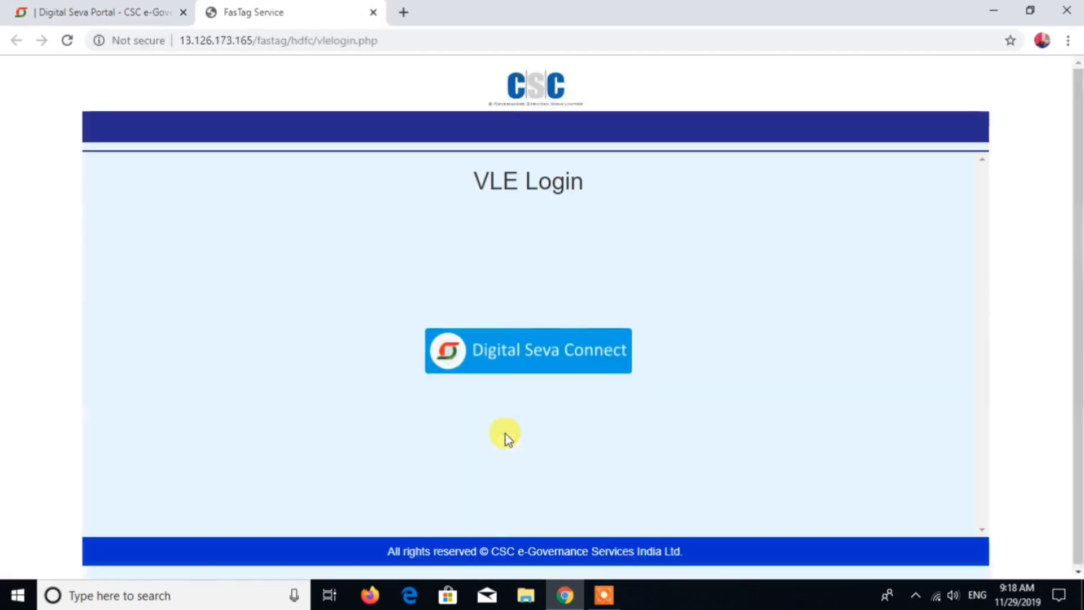
click(508, 348)
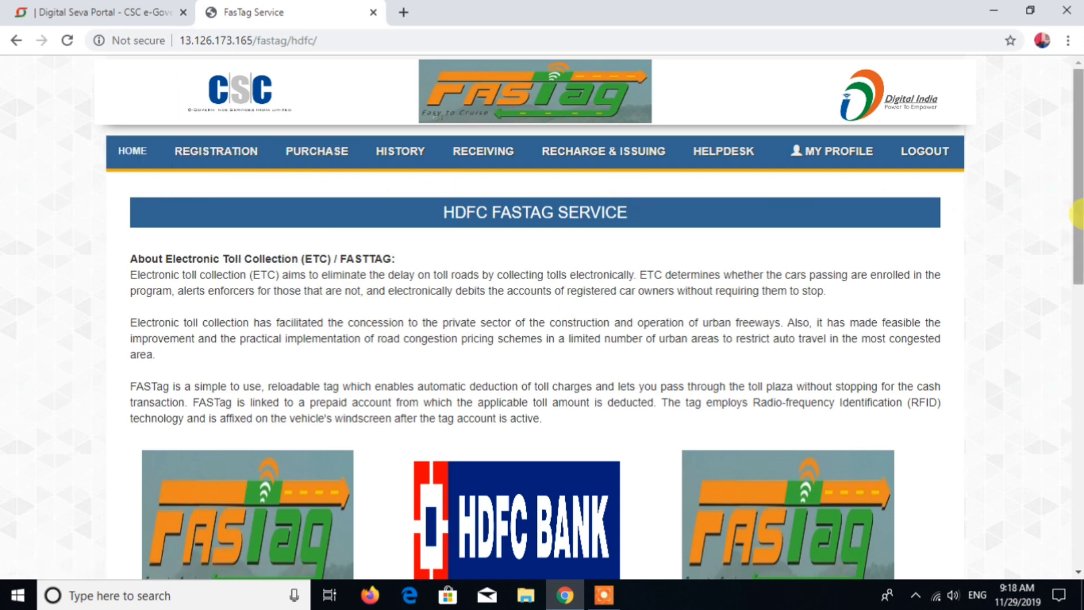
Step: Open the HDFC FASTAG service registration form
scroll(1079, 268, down, 2)
drag(1079, 269, 1078, 95)
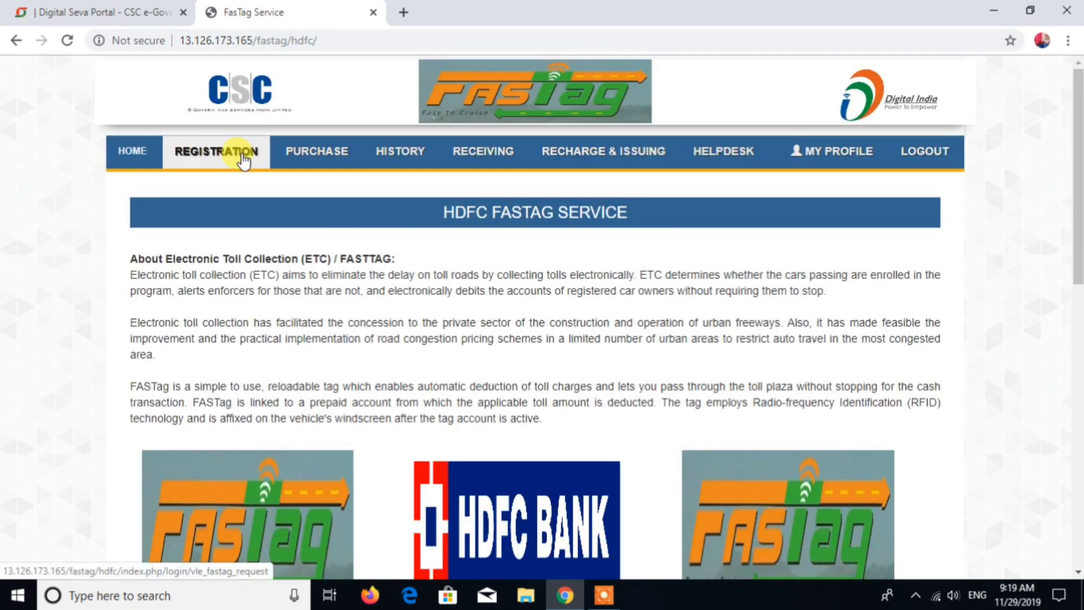
click(216, 163)
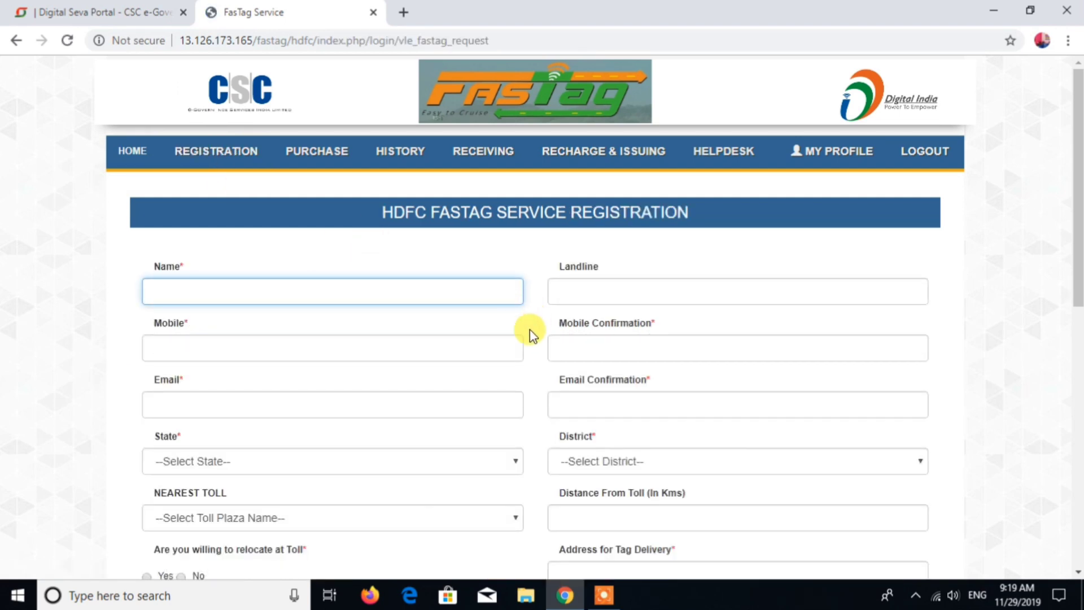
Step: Set the applicant's state to MADHYA PRADESH in the registration form
scroll(511, 335, down, 3)
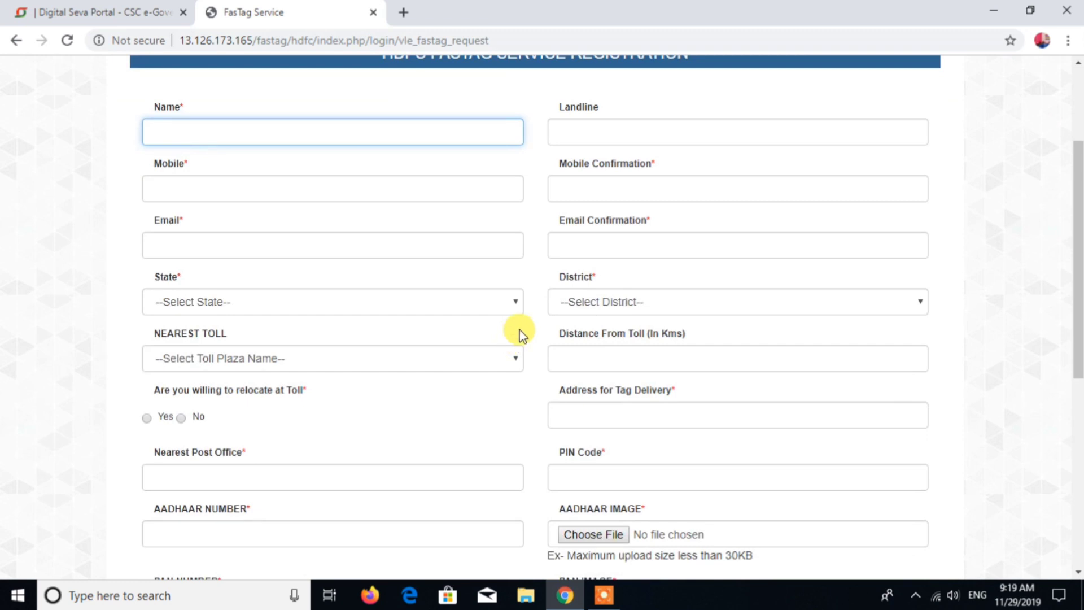
click(359, 364)
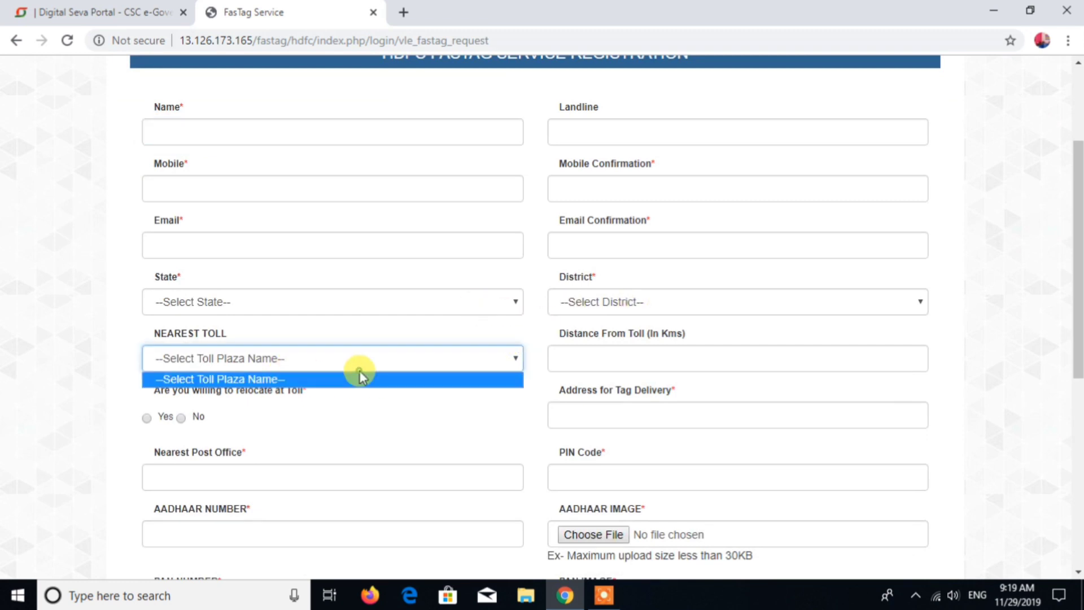
click(337, 311)
text(m)
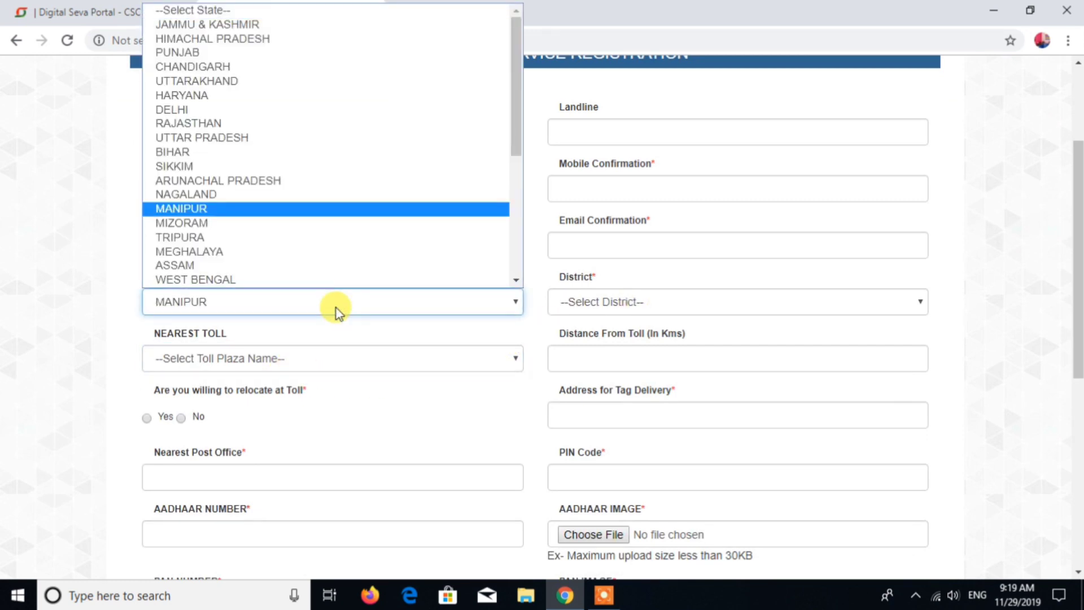
text(ad)
key(Return)
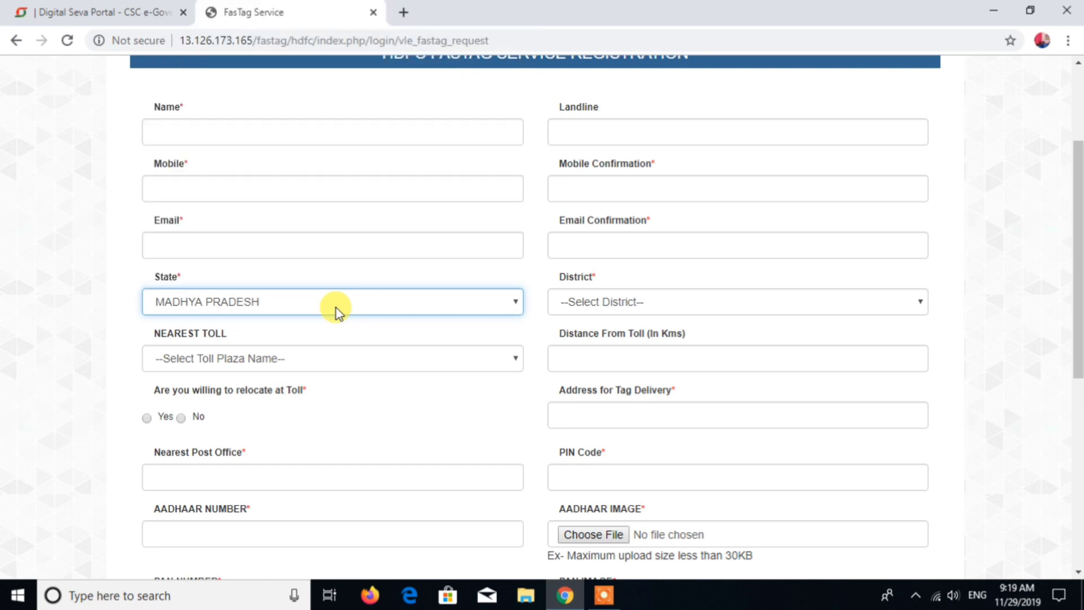
Step: Set the district to SATNA
click(658, 302)
text(sat)
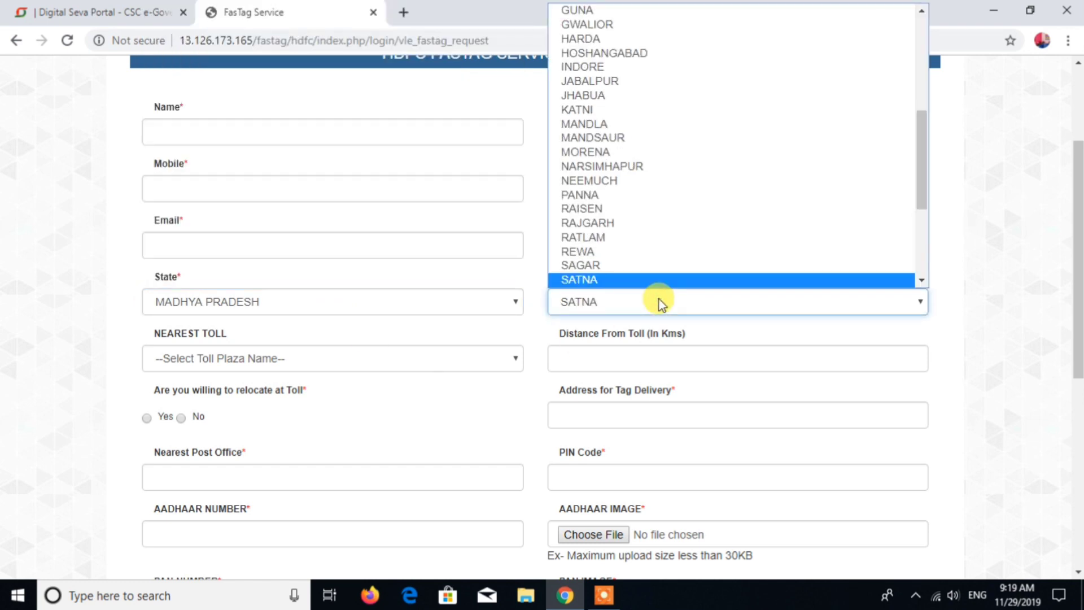
key(Return)
click(441, 358)
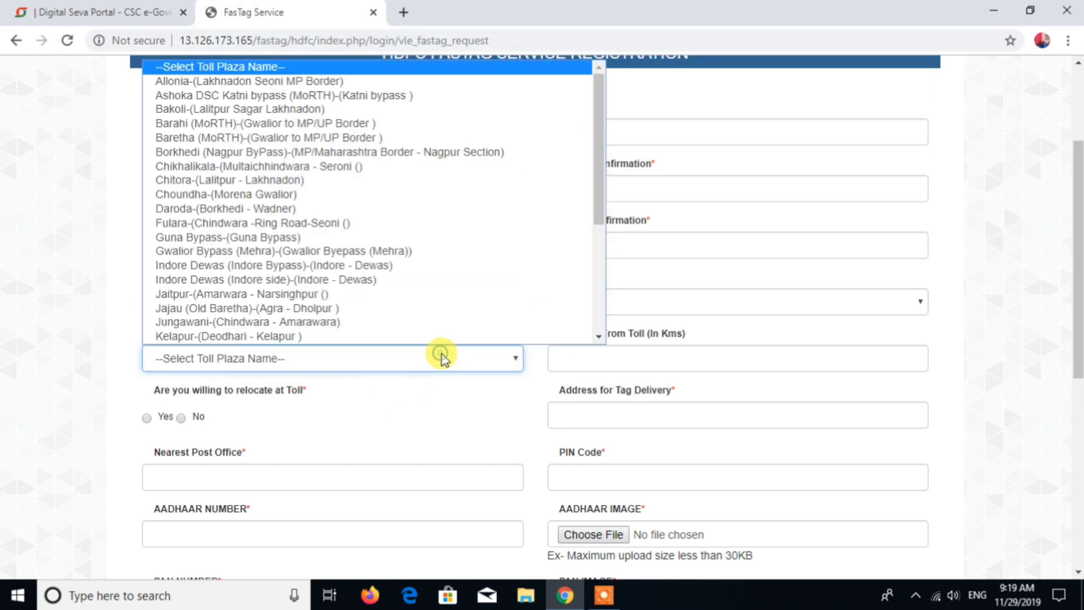
key(g)
scroll(432, 226, down, 1)
scroll(443, 338, up, 5)
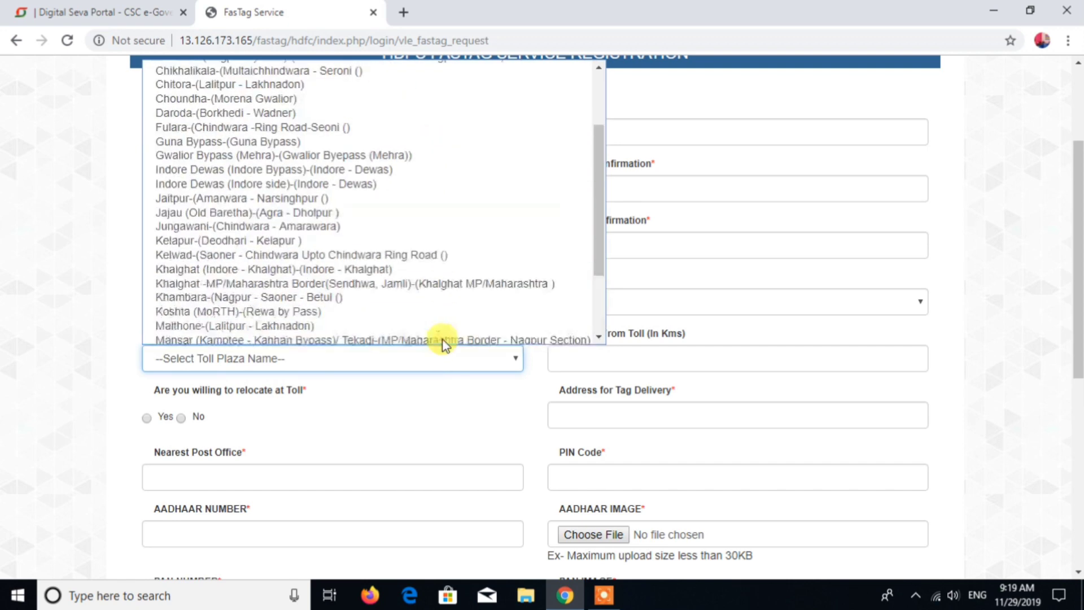
click(121, 319)
Step: Set the nearest HDFC branch state to Madhya Pradesh
scroll(547, 401, down, 3)
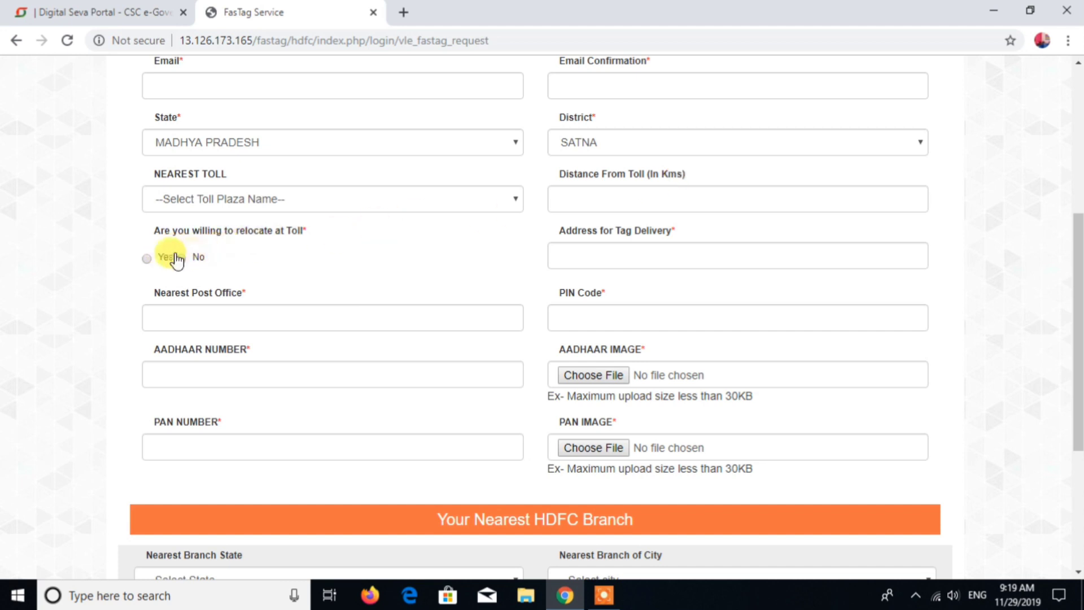
scroll(190, 273, down, 2)
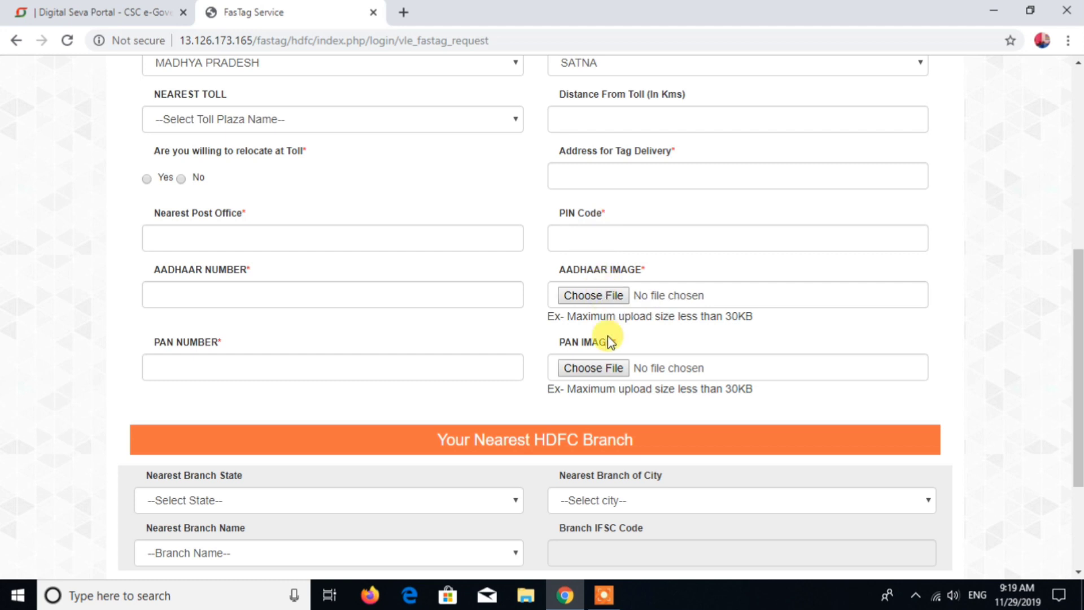
scroll(549, 316, down, 1)
scroll(549, 316, down, 3)
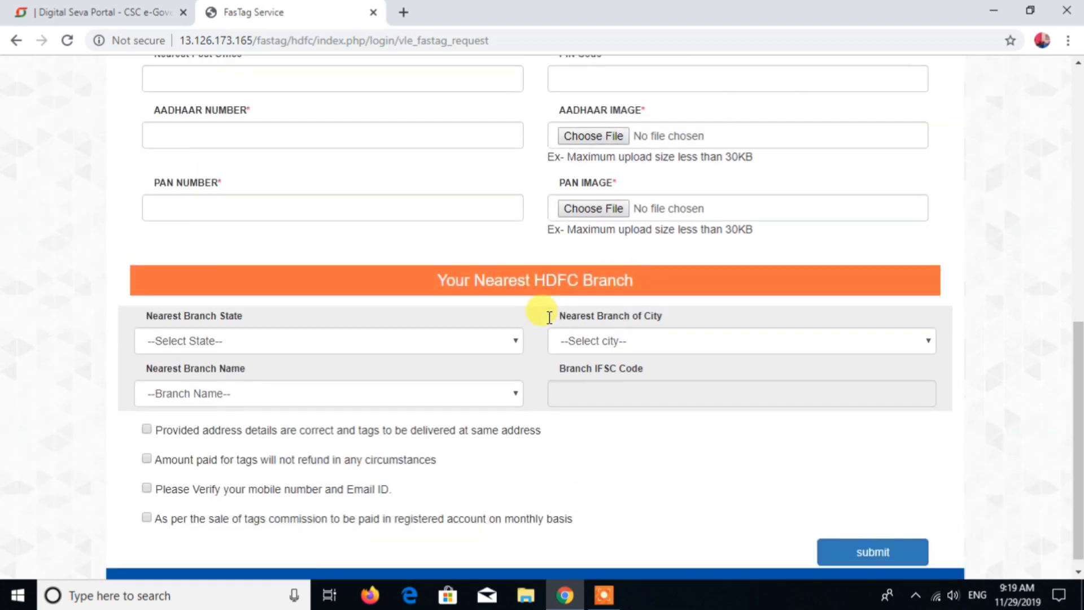
click(502, 342)
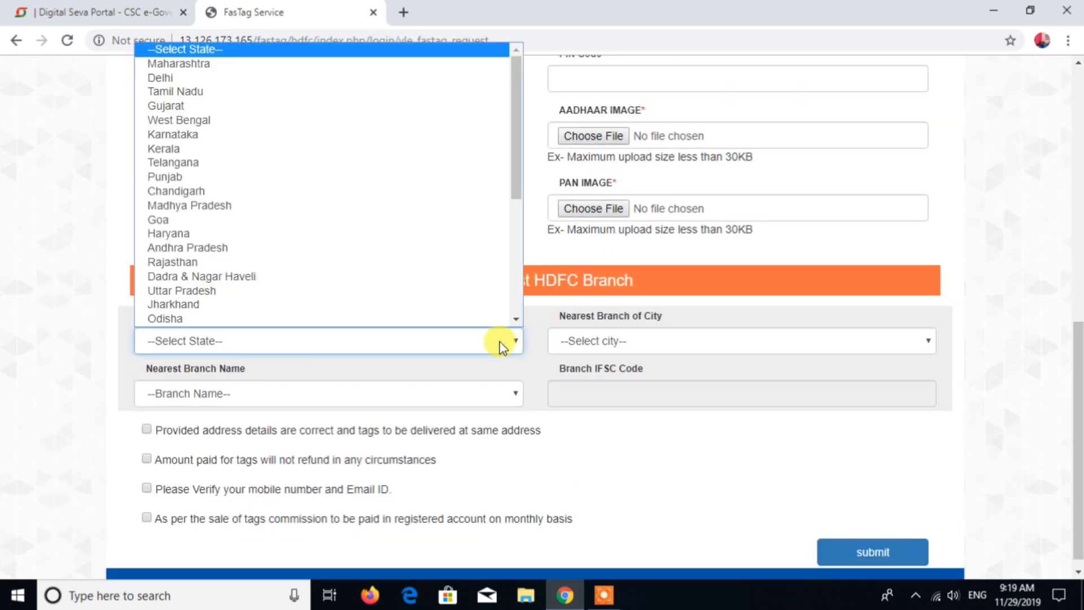
key(m)
key(m)
click(502, 345)
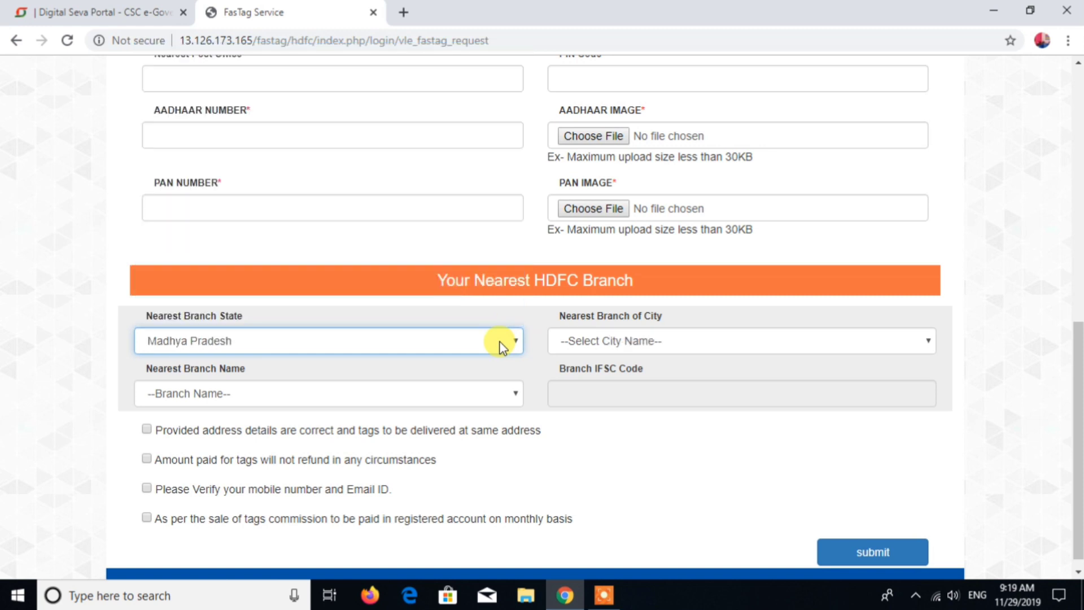
Step: Set the nearest branch city to BHOPAL and the branch name to M.P Nagar - Zone II
click(649, 348)
key(b)
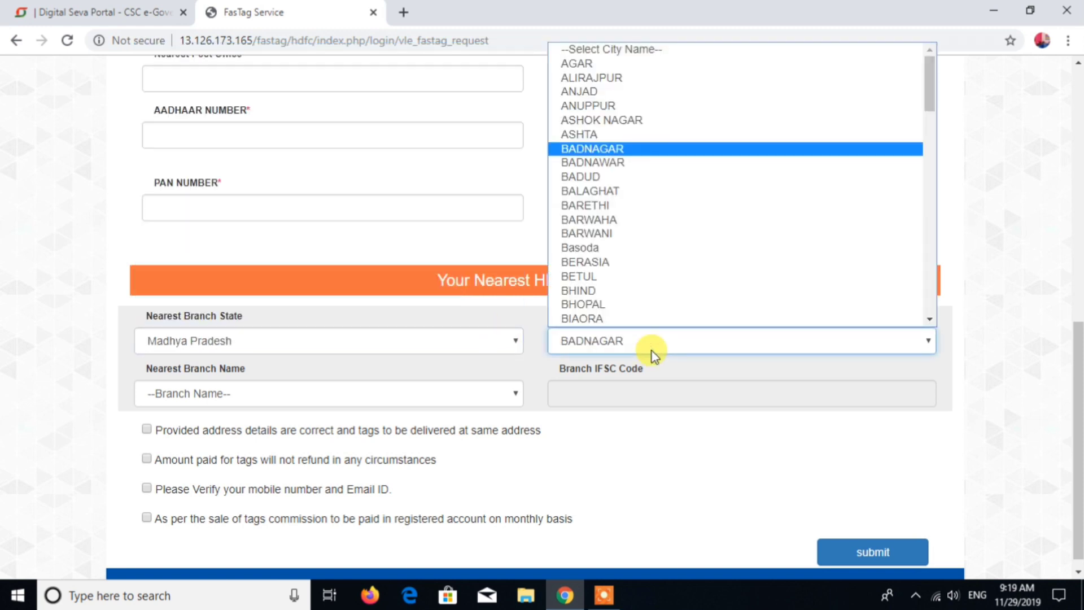
key(h)
key(o)
key(Return)
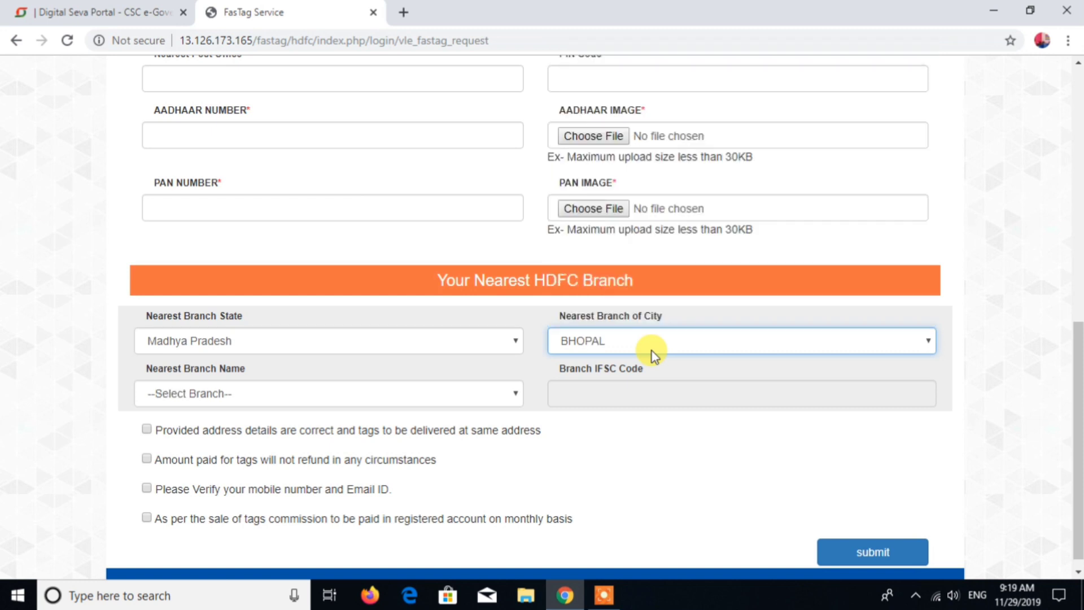
click(392, 384)
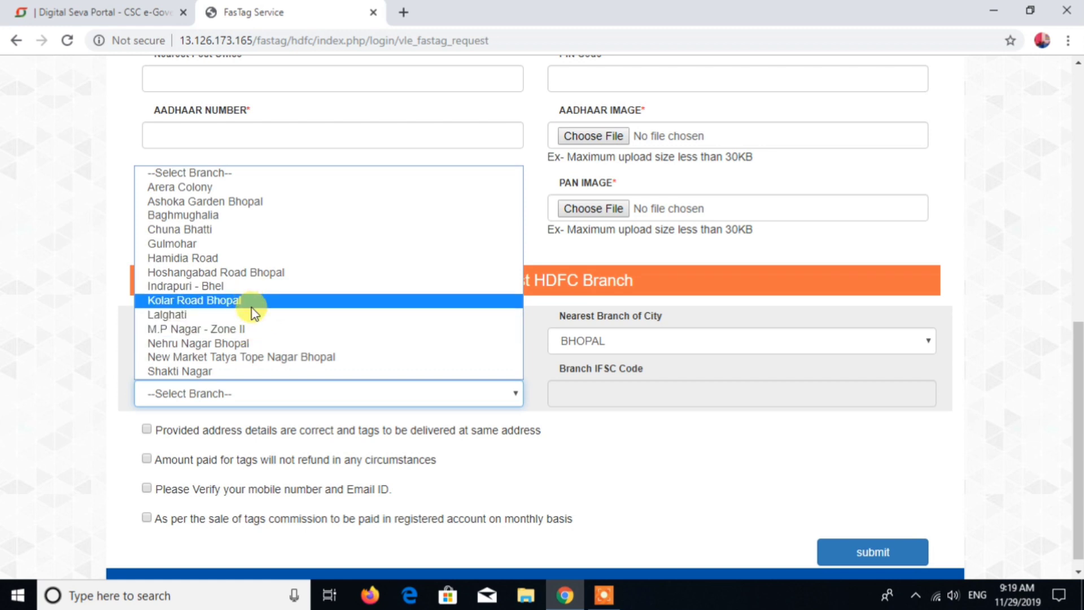
click(255, 330)
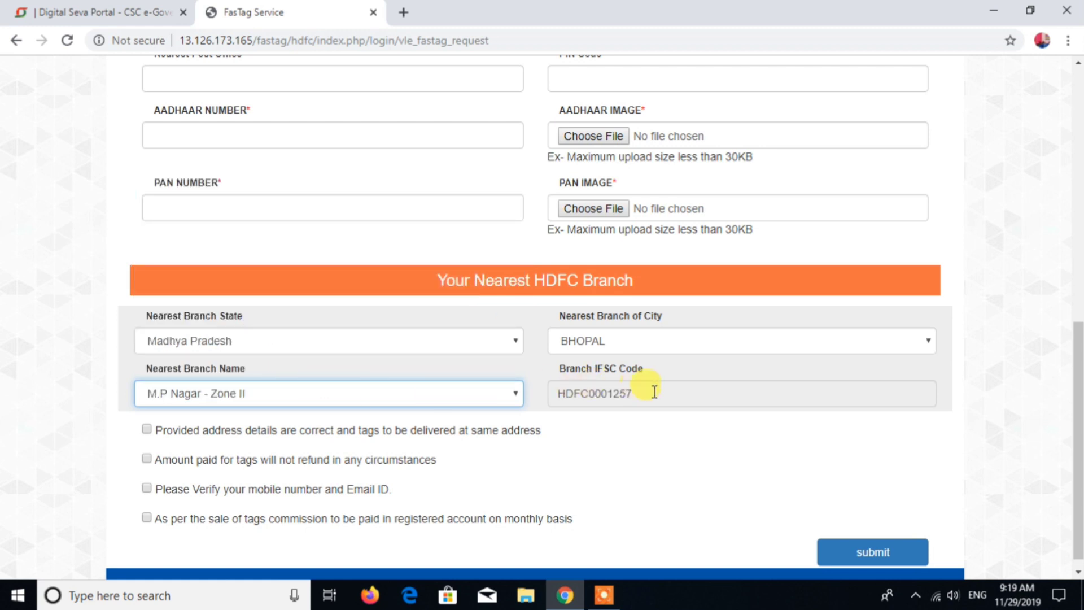
Step: On the purchase page, choose the Car / Jeep / Van/Tata Ace and Similar mini Light Commercial Vehicle tag class
scroll(198, 402, down, 1)
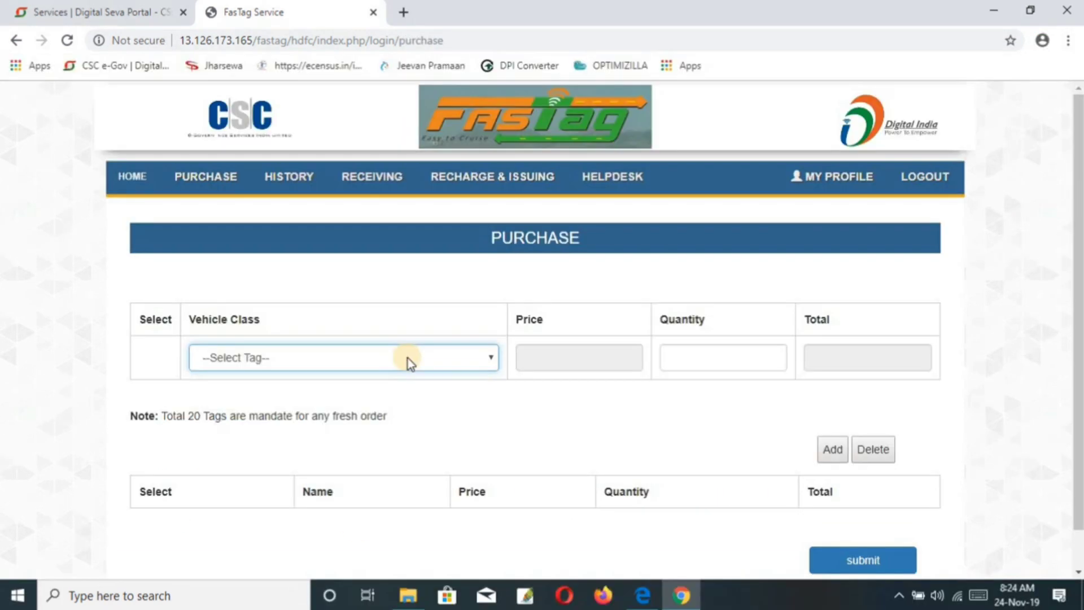
click(407, 359)
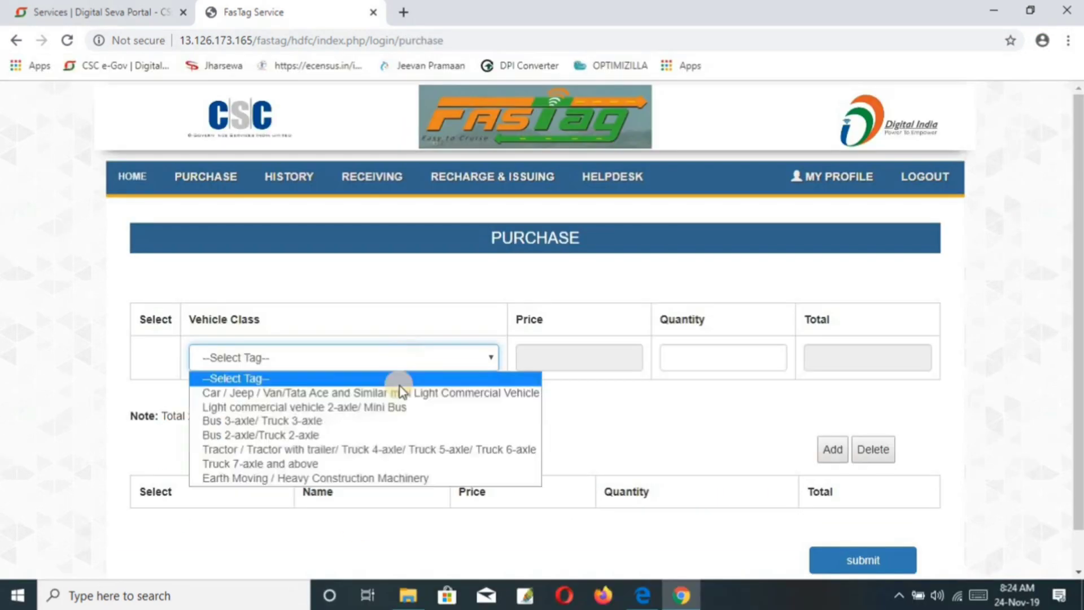
key(Down)
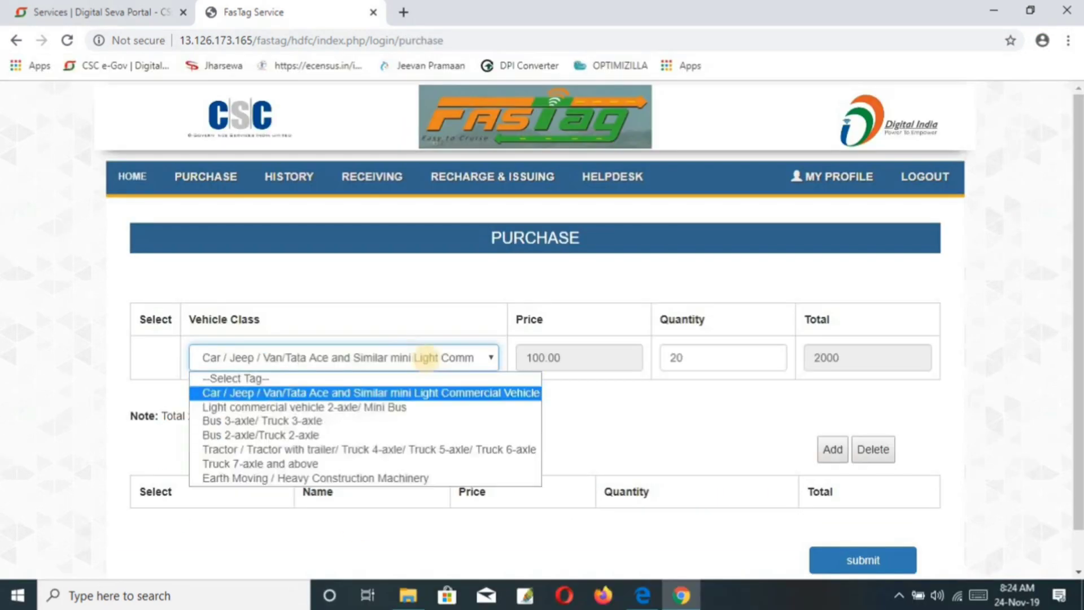
click(421, 394)
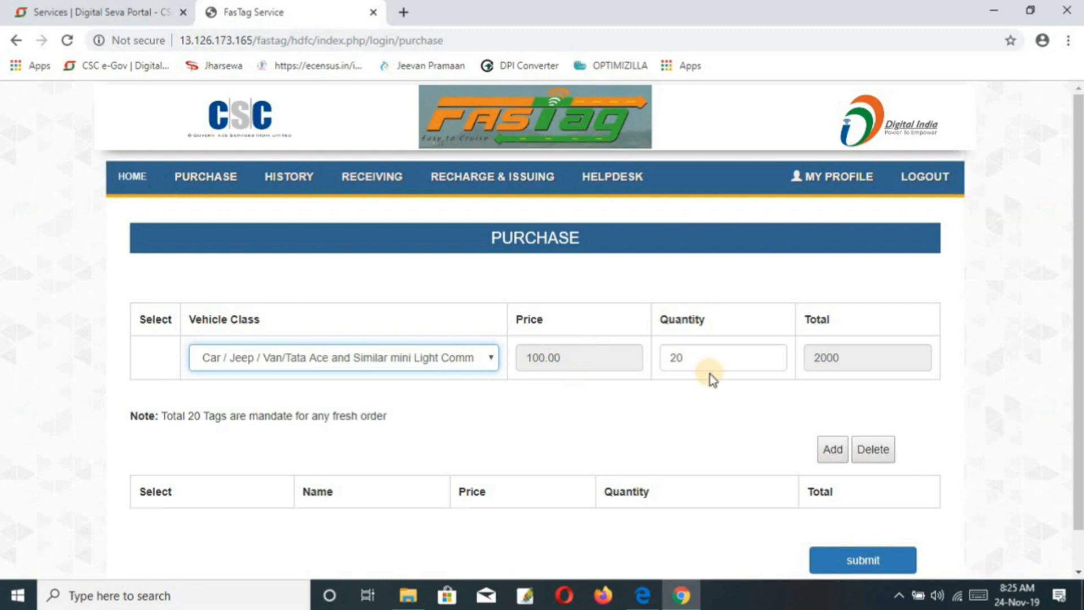
Step: Add a Light commercial vehicle 2-axle/ Mini Bus tag line to the order, then select and delete it
scroll(710, 375, down, 1)
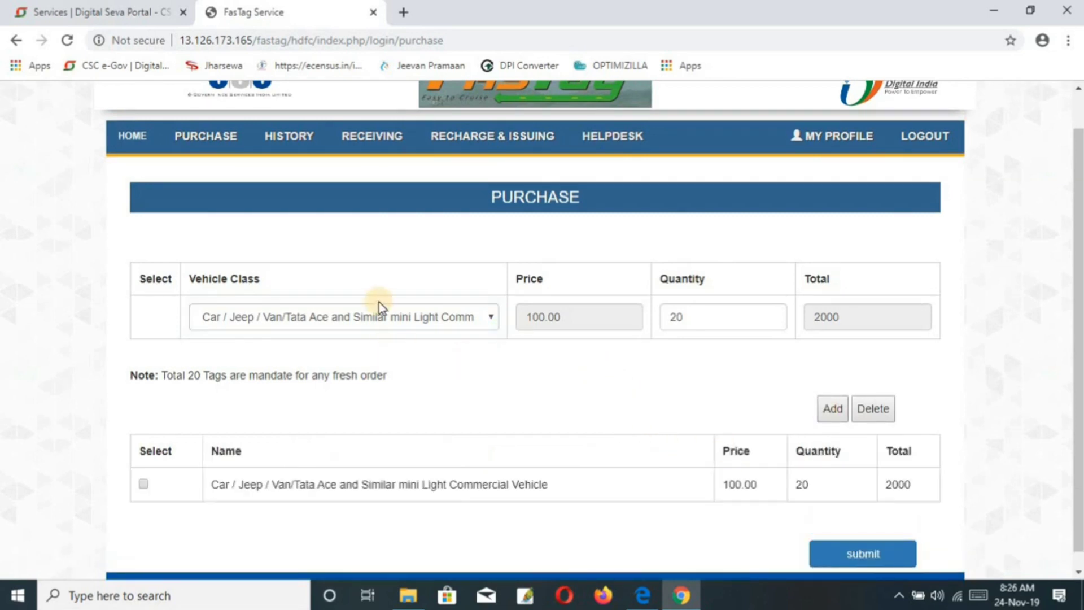
click(408, 316)
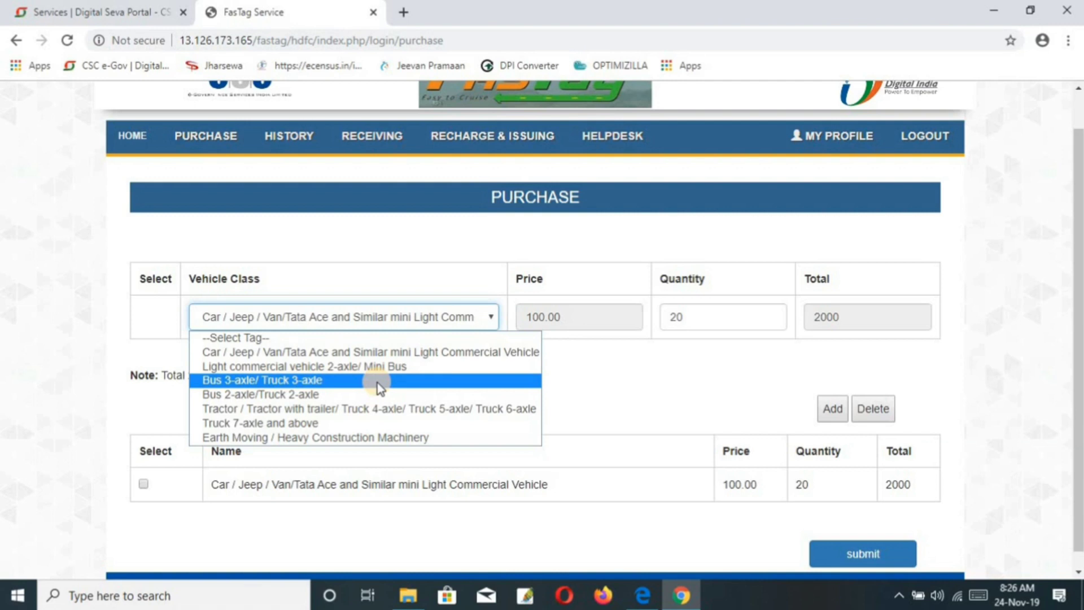
click(360, 455)
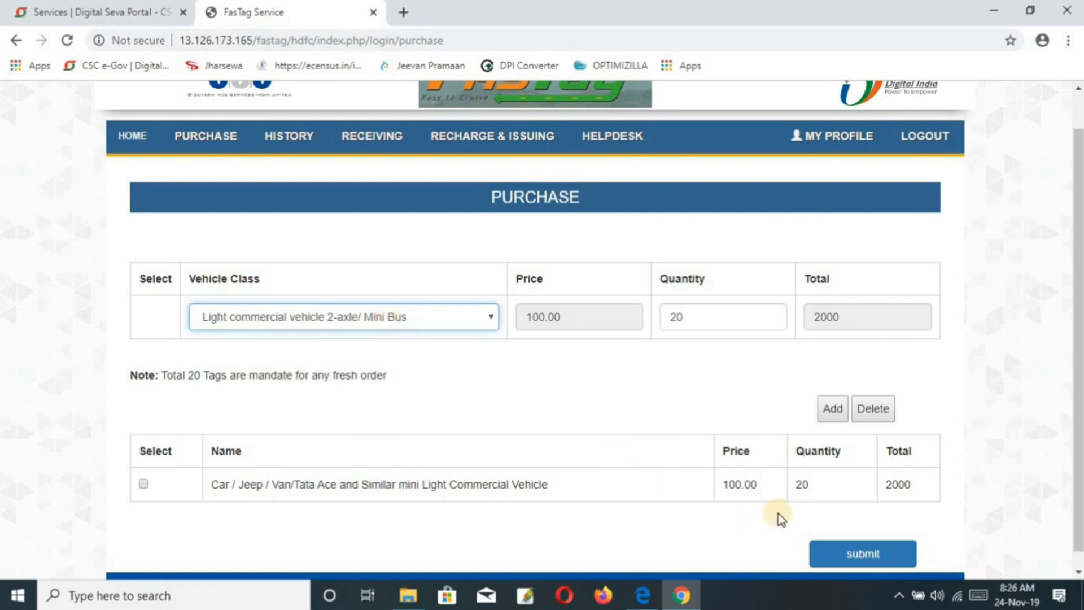
click(831, 412)
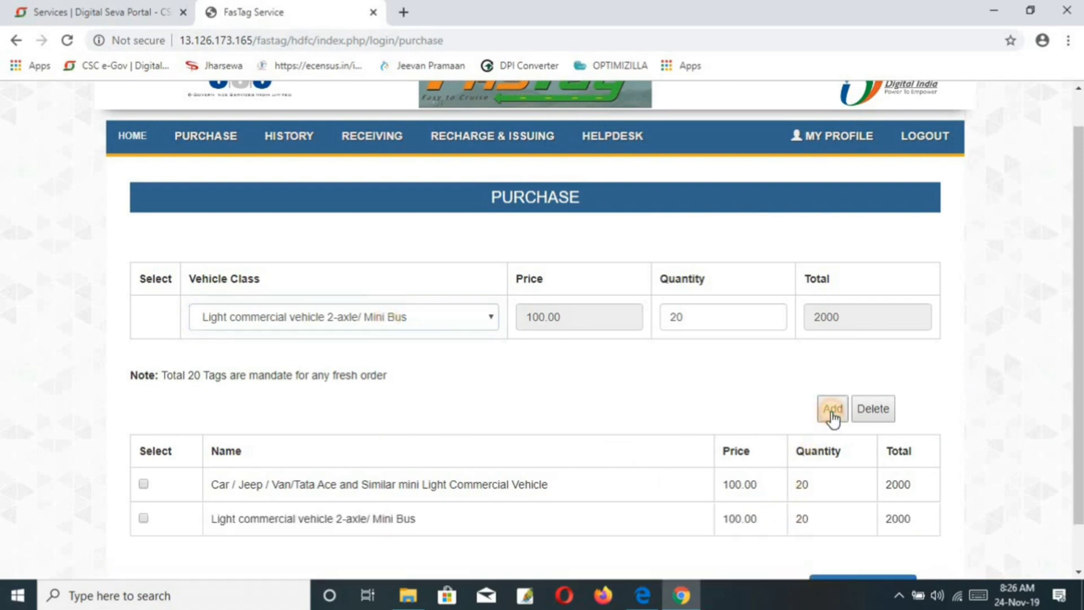
click(873, 357)
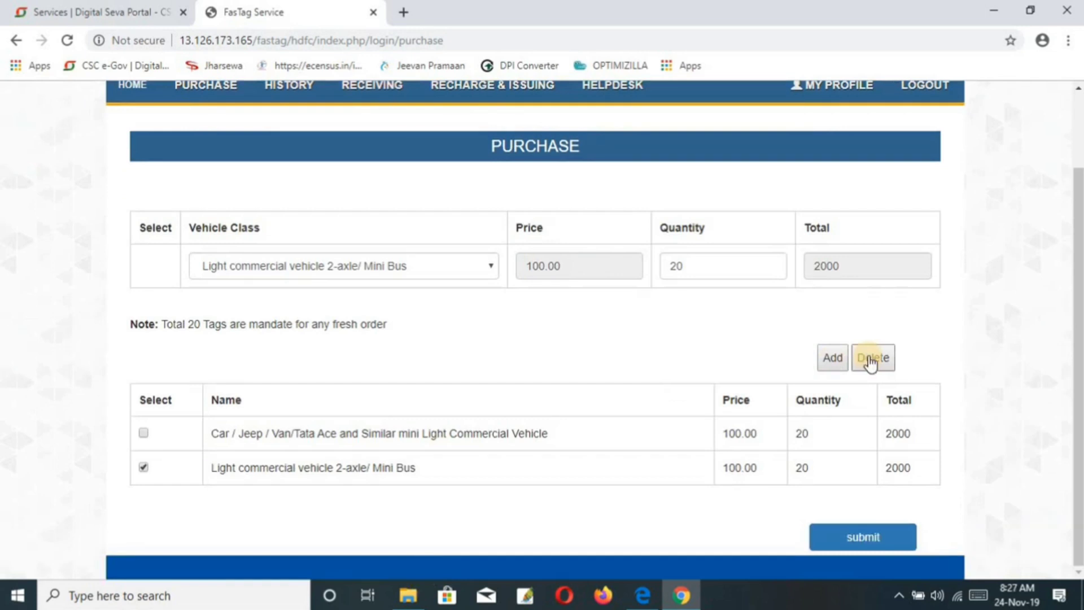
click(871, 361)
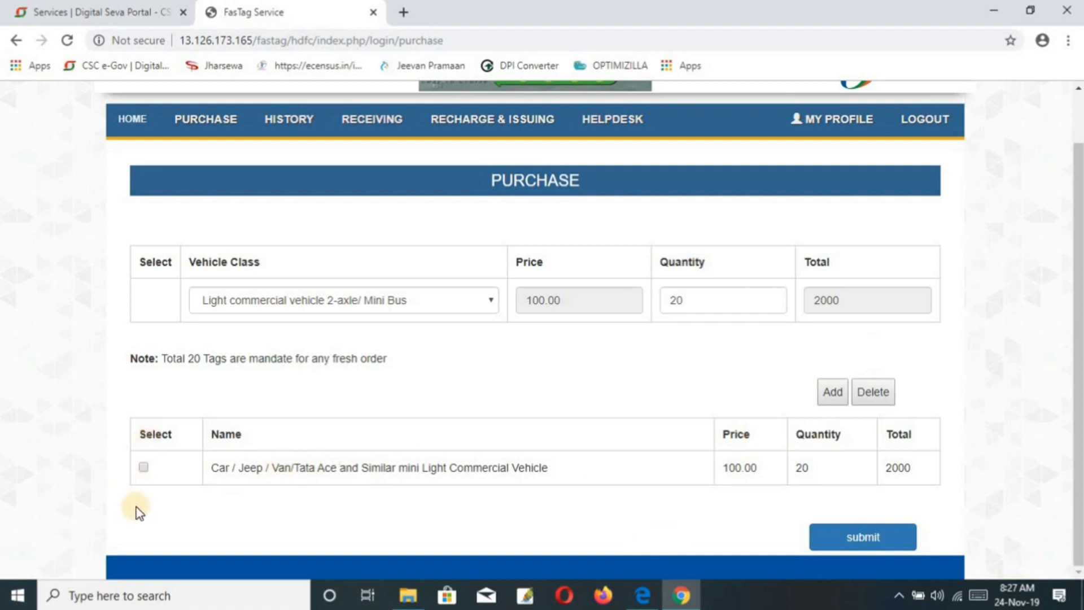
Step: Submit the tag purchase order and accept the delivery address notice
click(855, 540)
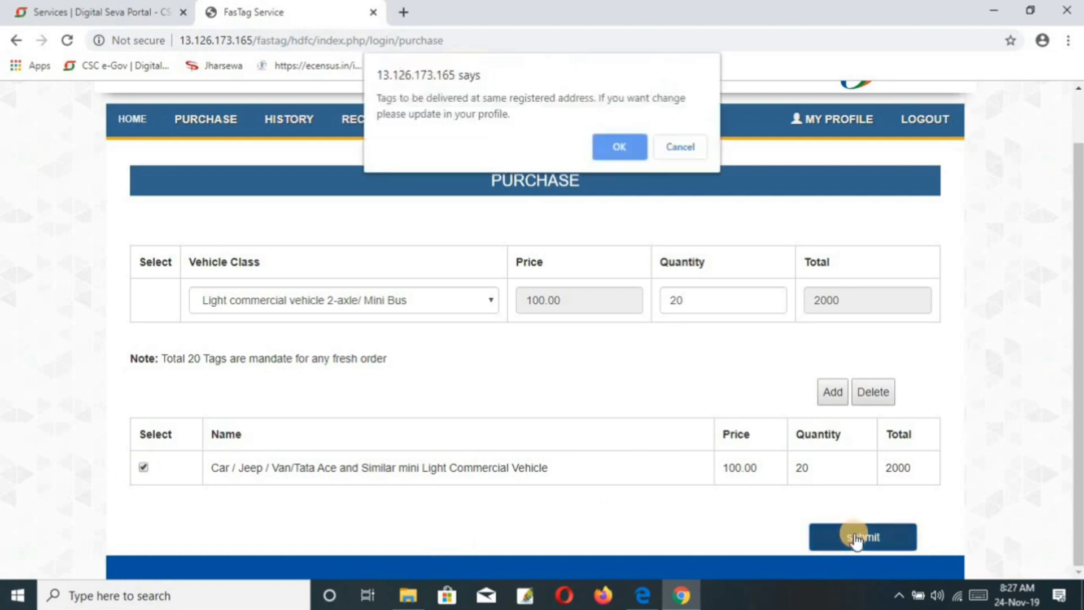
click(606, 150)
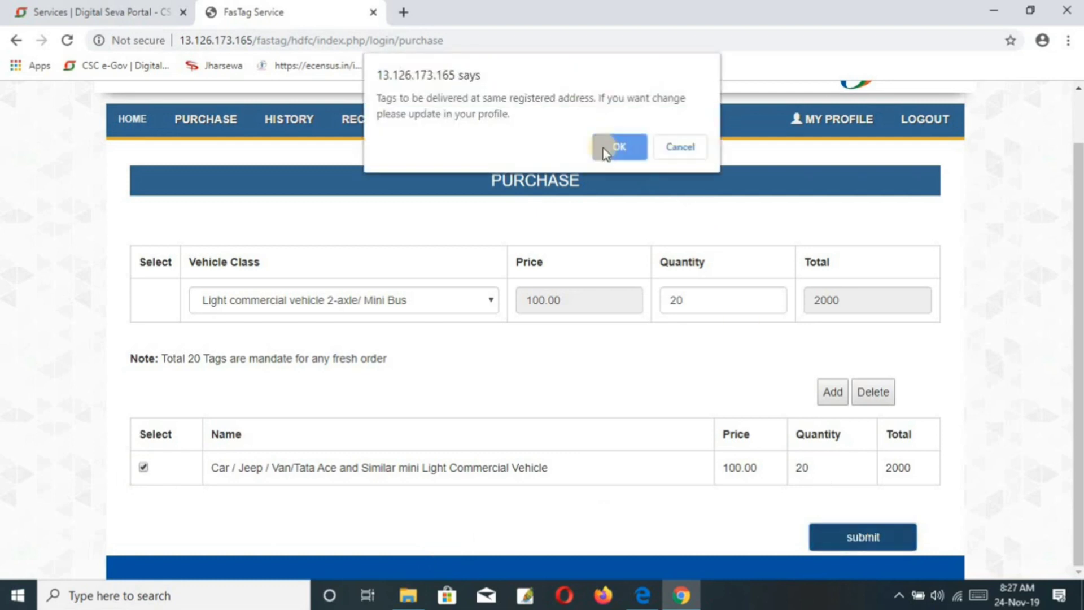
click(607, 148)
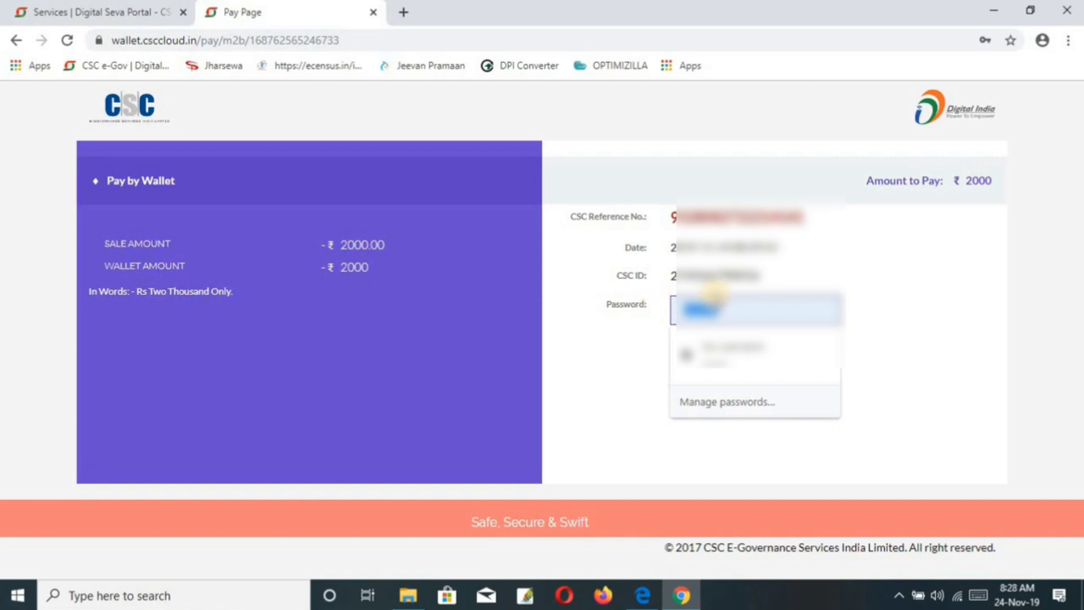
Step: Pay the ₹2000 tag order from the wallet, entering the CSC password and the 6-digit wallet PIN
click(700, 305)
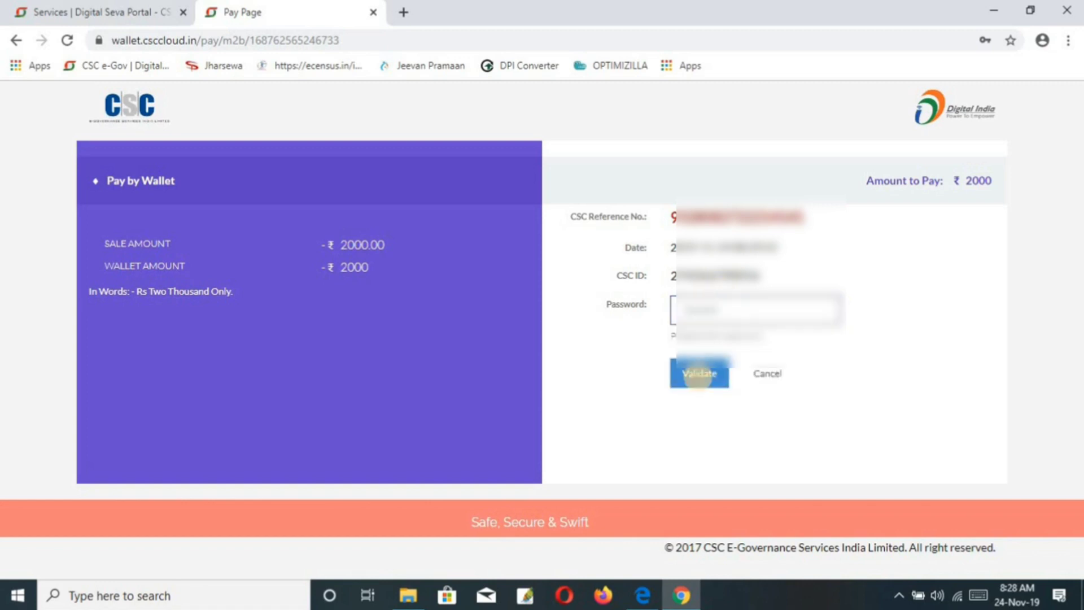
click(699, 376)
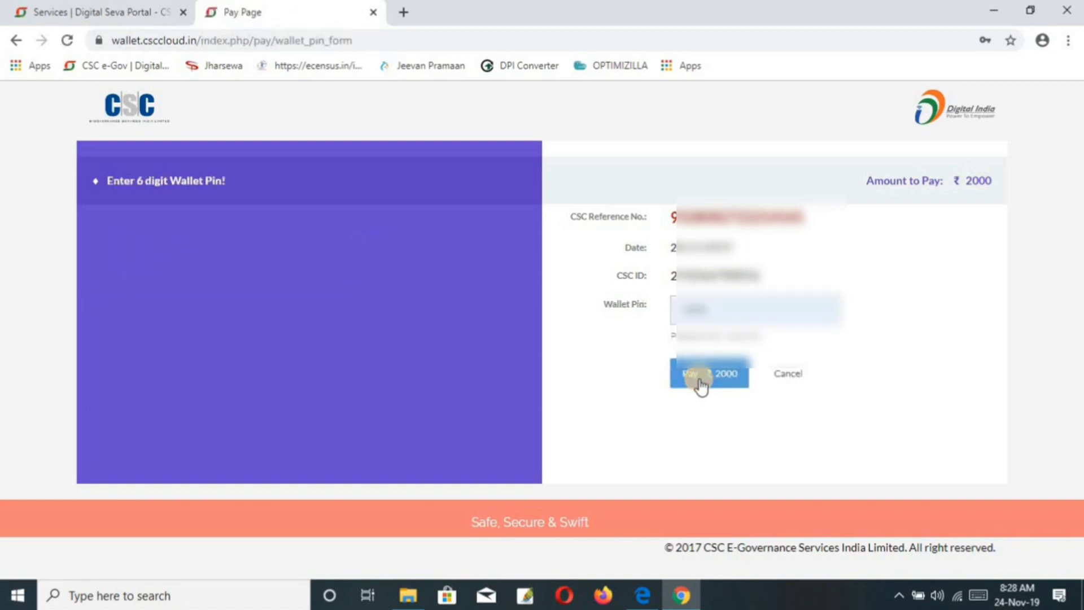
drag(723, 310, 639, 300)
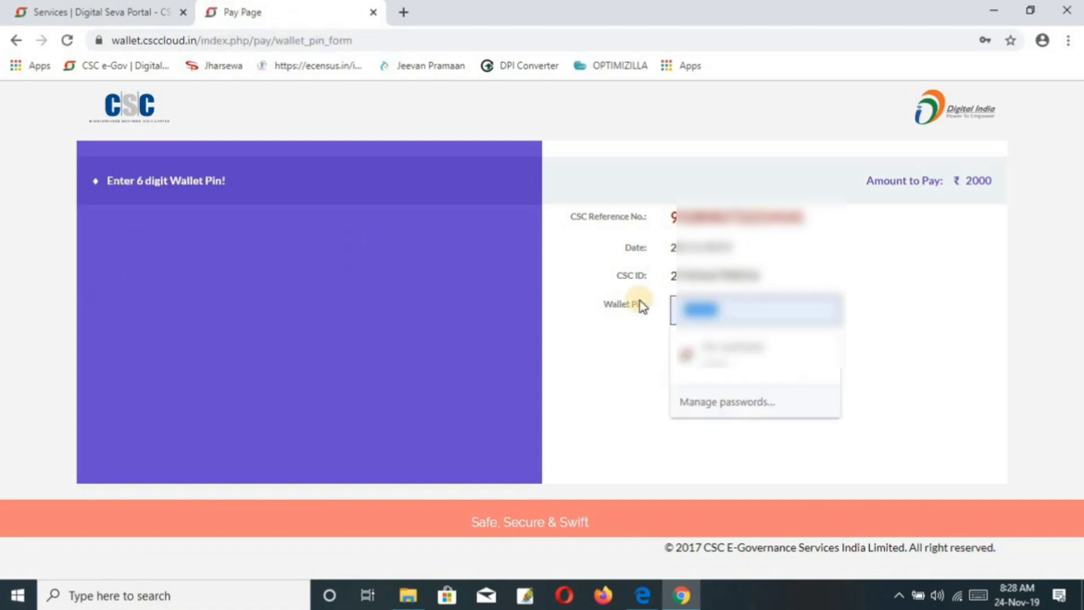
text(•)
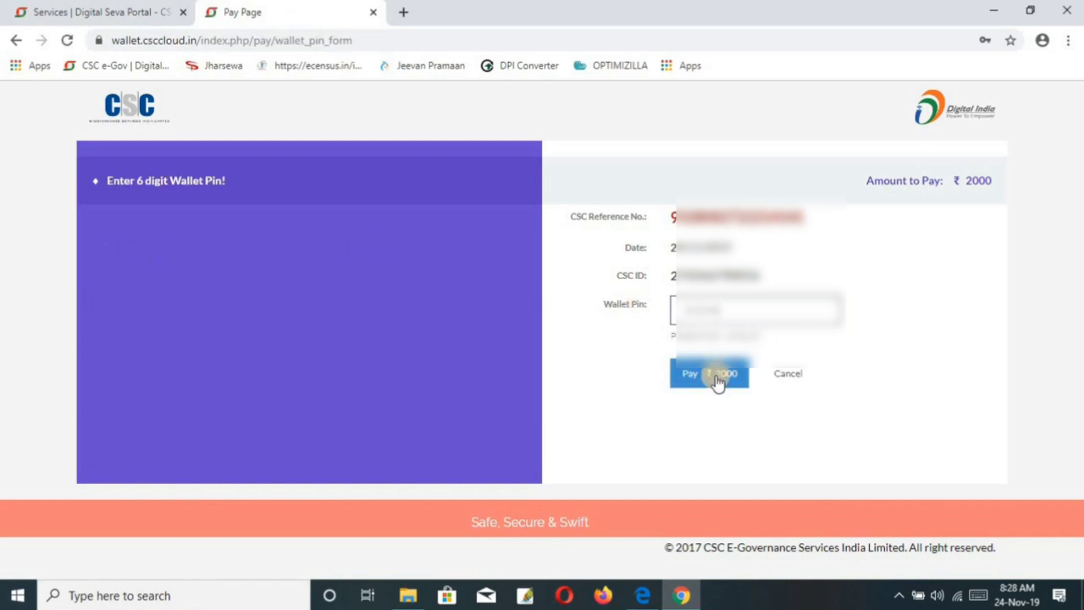
click(717, 383)
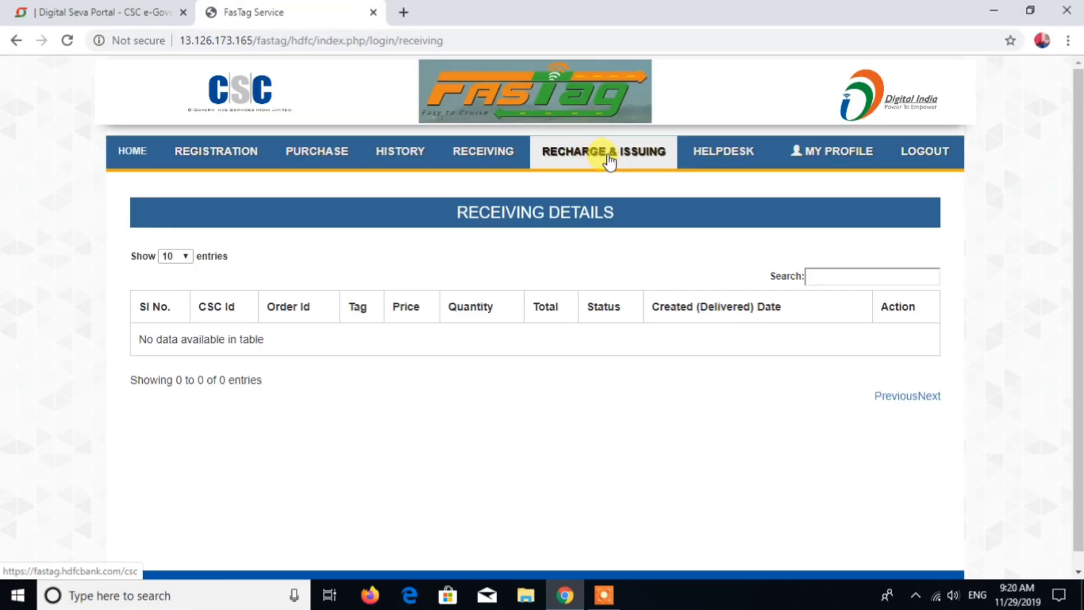
Step: Open the Recharge & Issuing section and log in to the HDFC FASTag panel
click(608, 160)
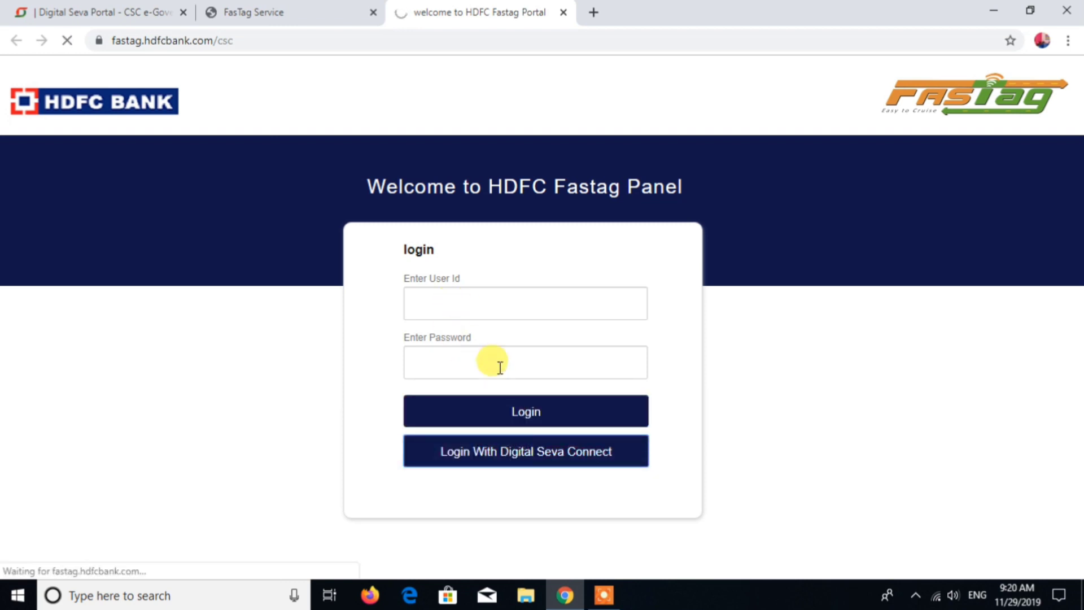
click(576, 411)
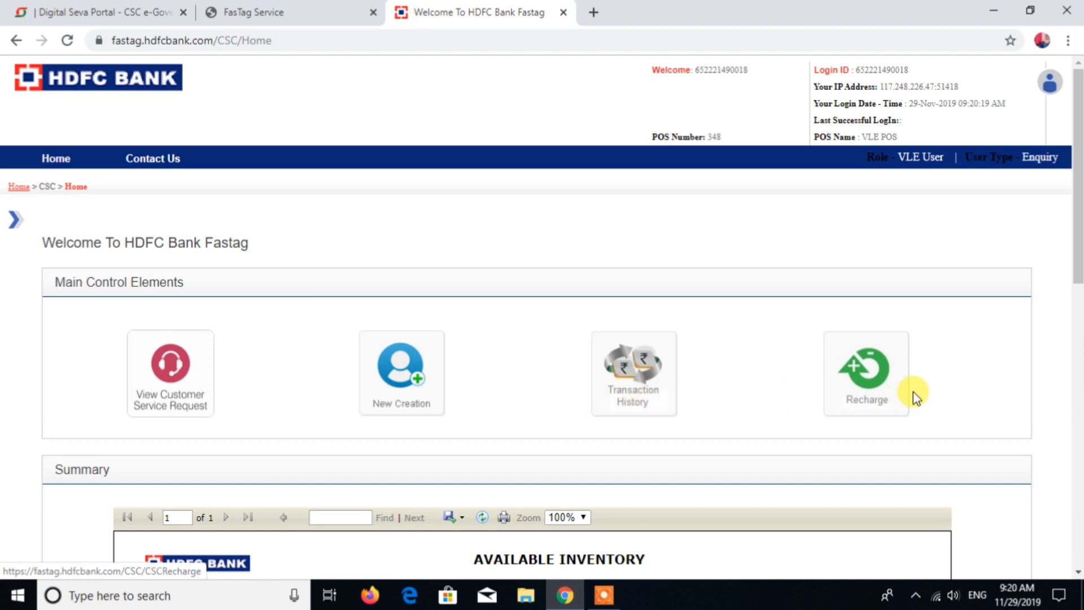
Step: Browse the customer service request filters and the home page's available inventory summary
scroll(913, 391, down, 1)
click(178, 301)
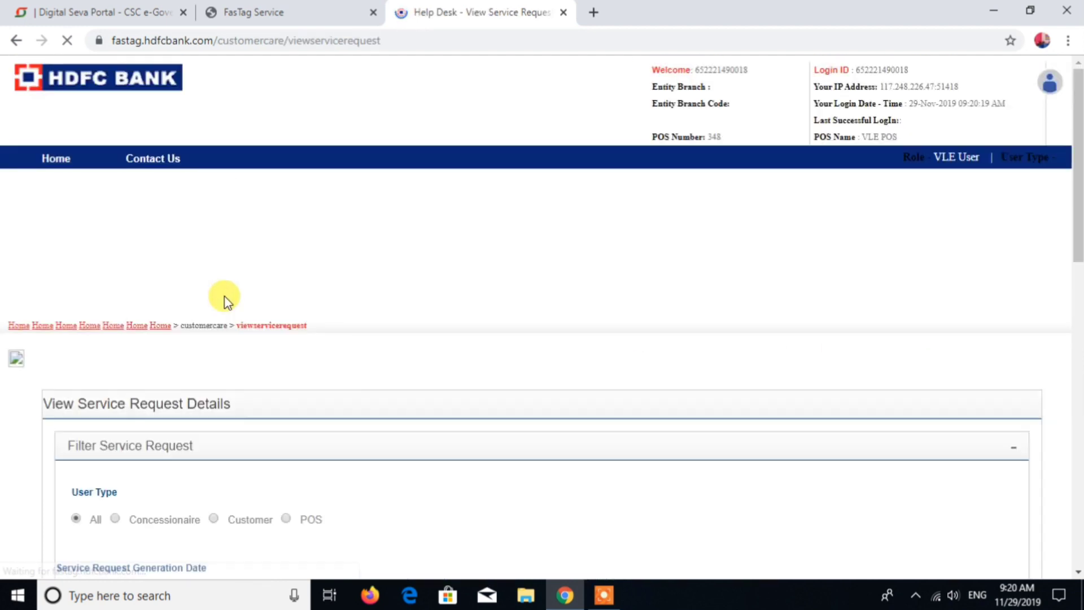
scroll(371, 330, down, 1)
scroll(371, 331, down, 2)
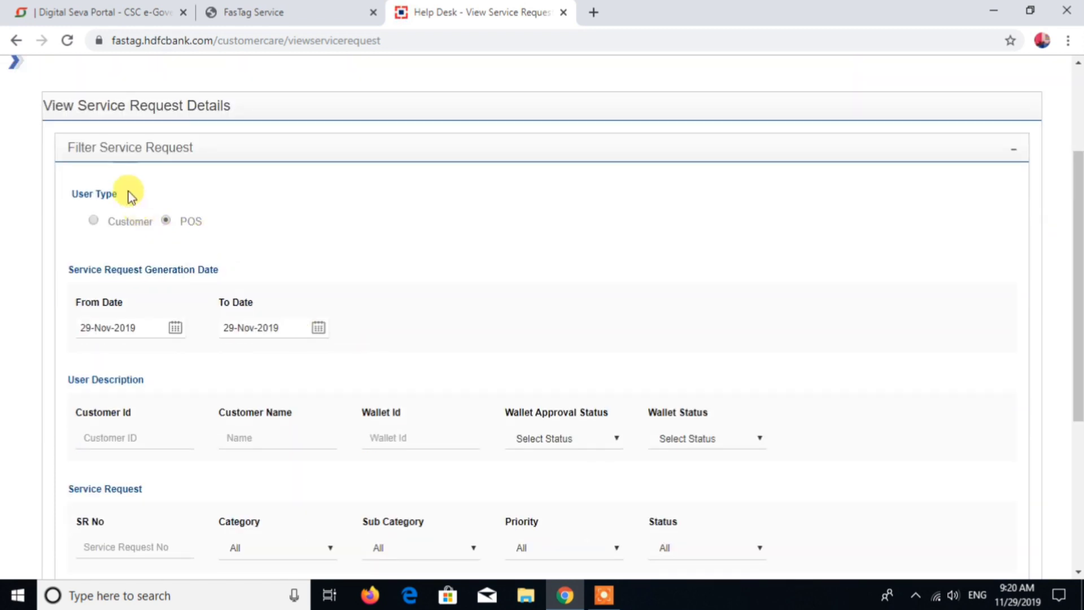
scroll(151, 192, down, 3)
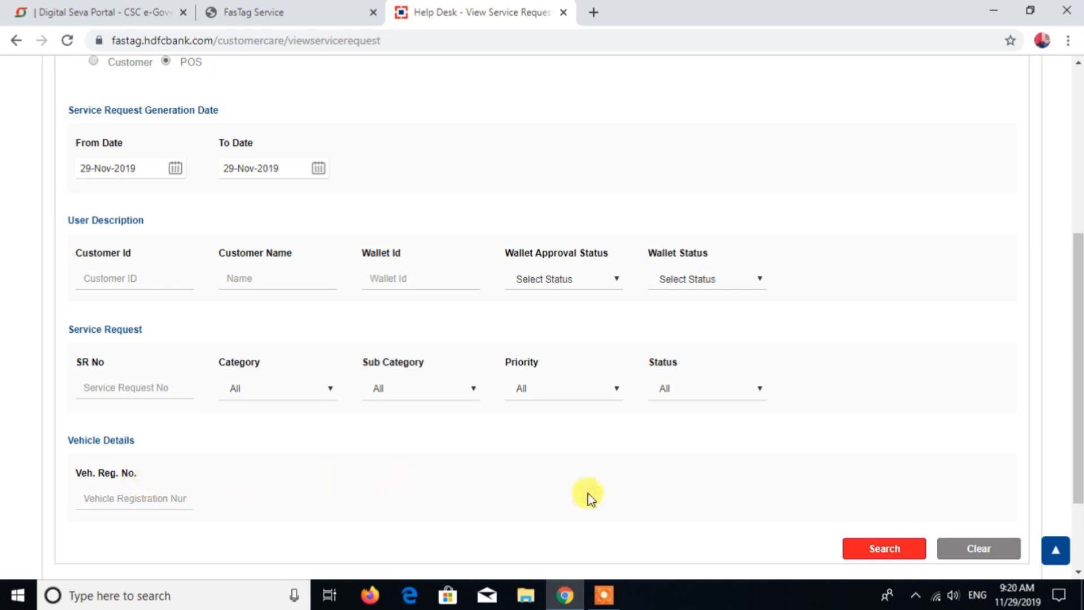
click(872, 545)
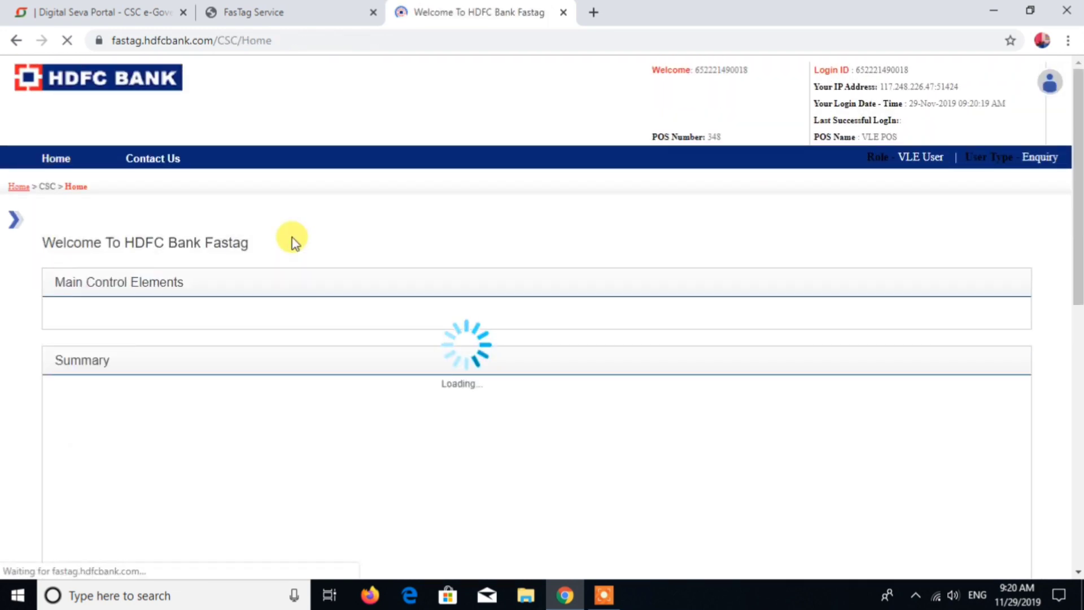
scroll(325, 322, down, 1)
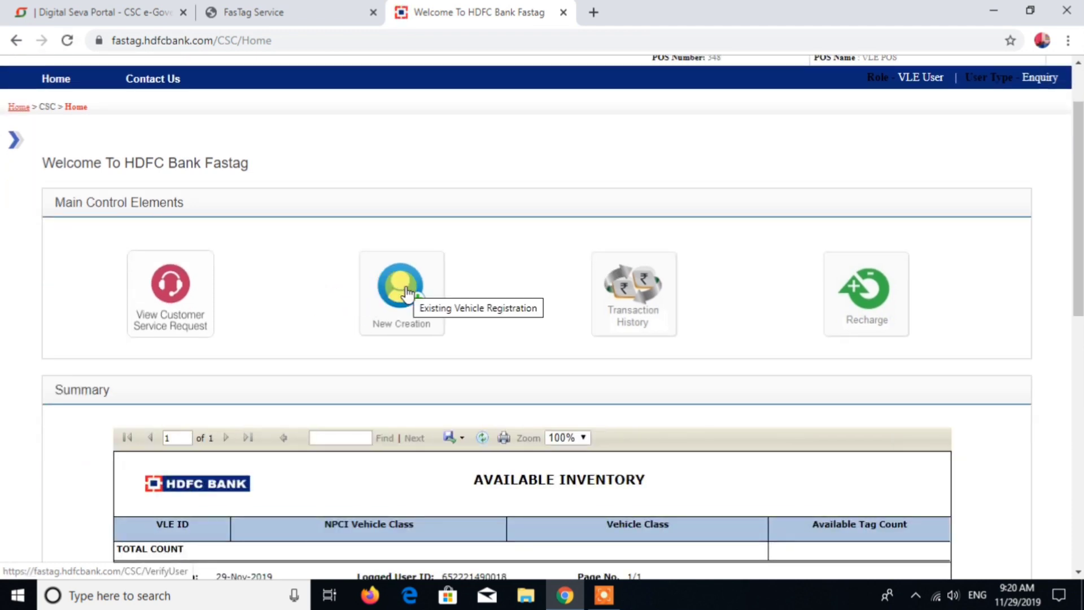
scroll(519, 311, down, 3)
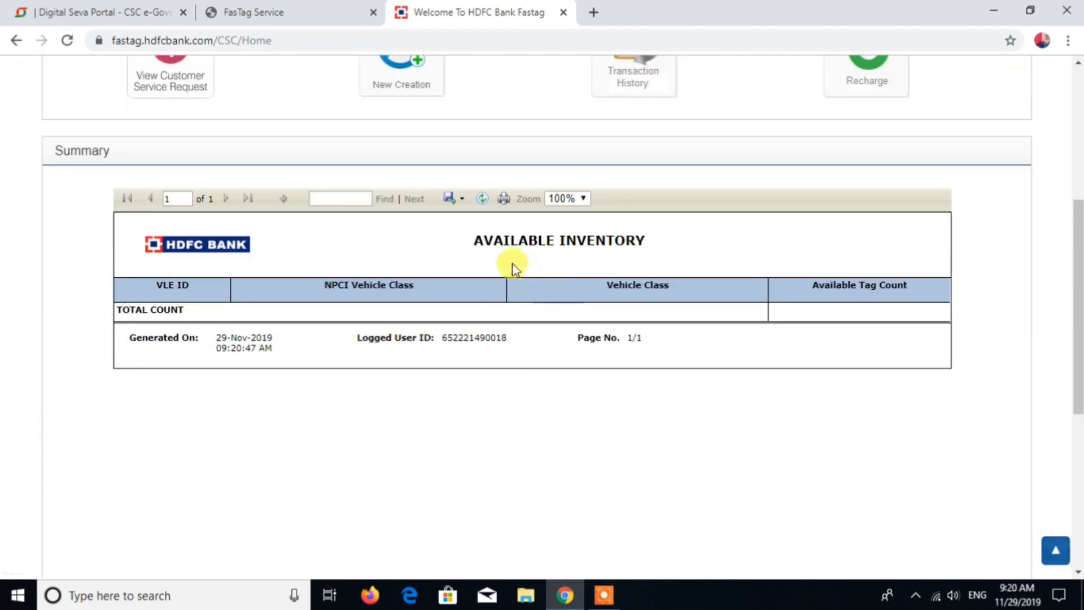
scroll(635, 356, up, 3)
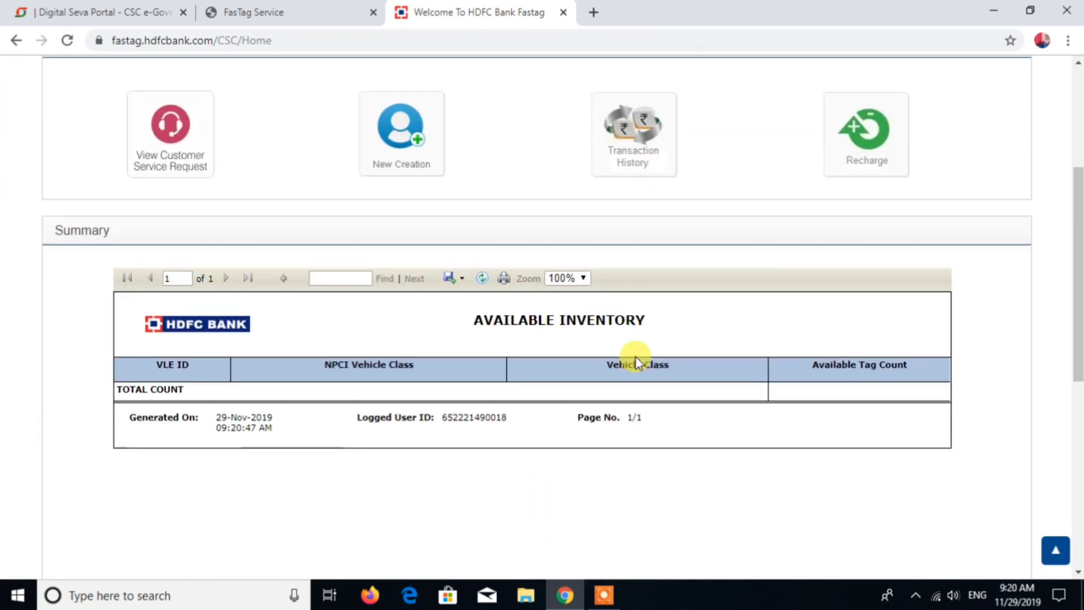
Step: Start a new FASTag creation by entering the customer's mobile number and requesting an OTP
click(405, 302)
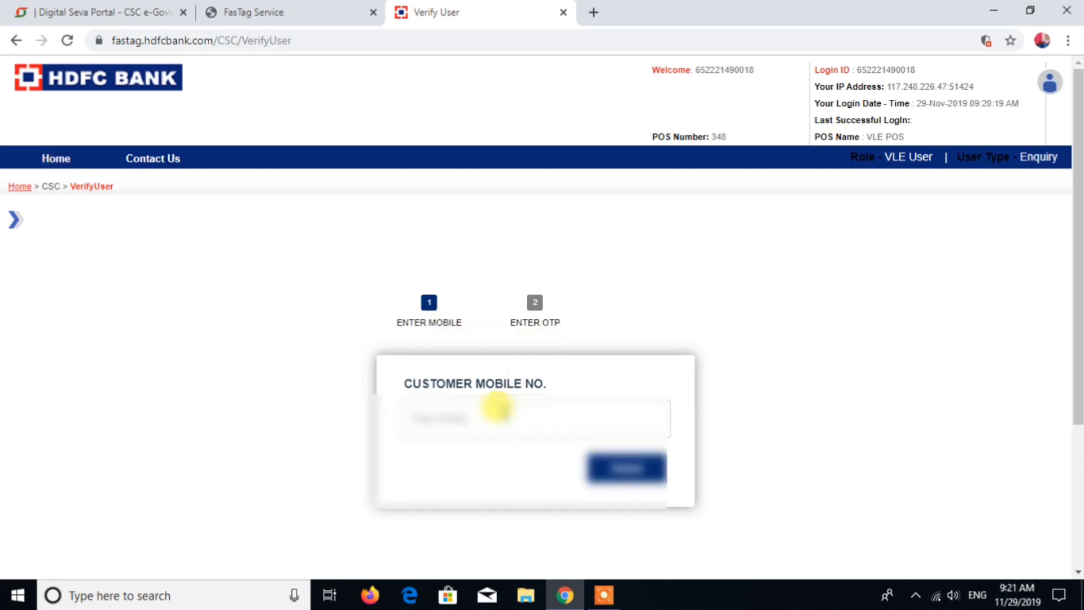
text(97)
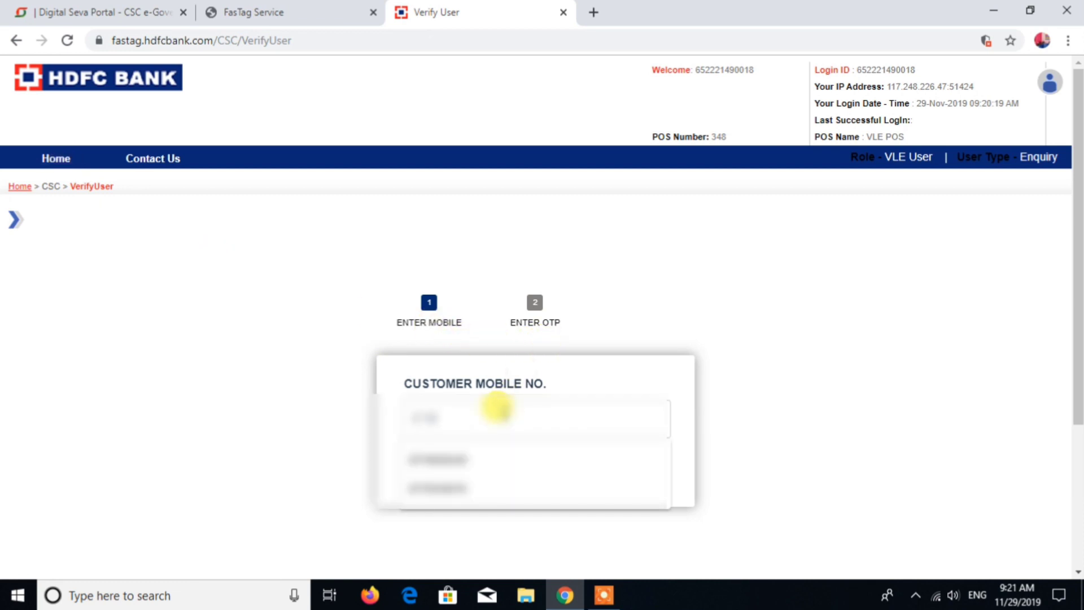
click(489, 491)
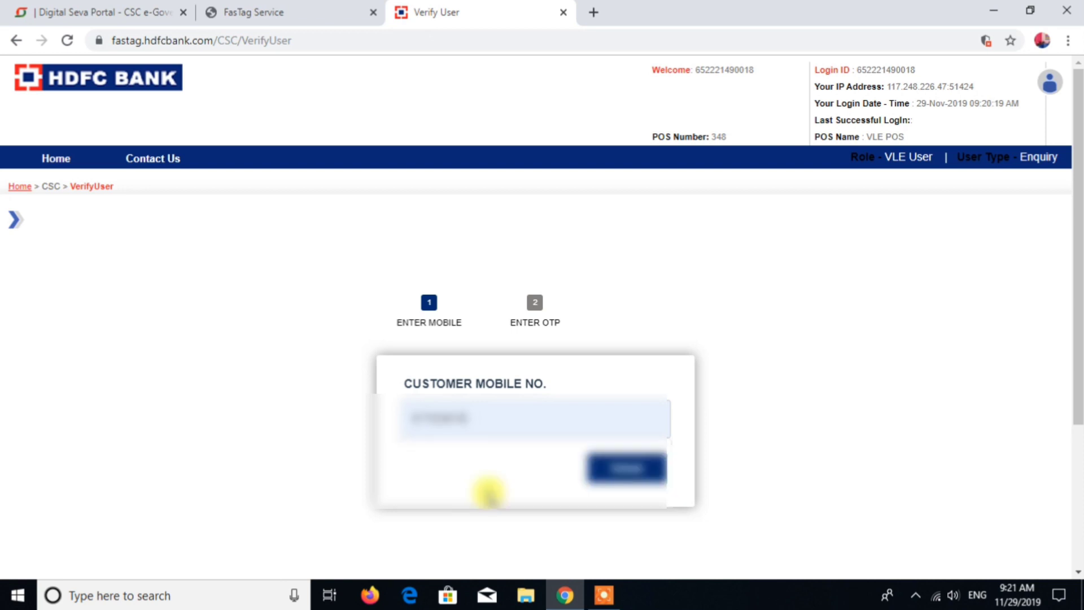
click(624, 467)
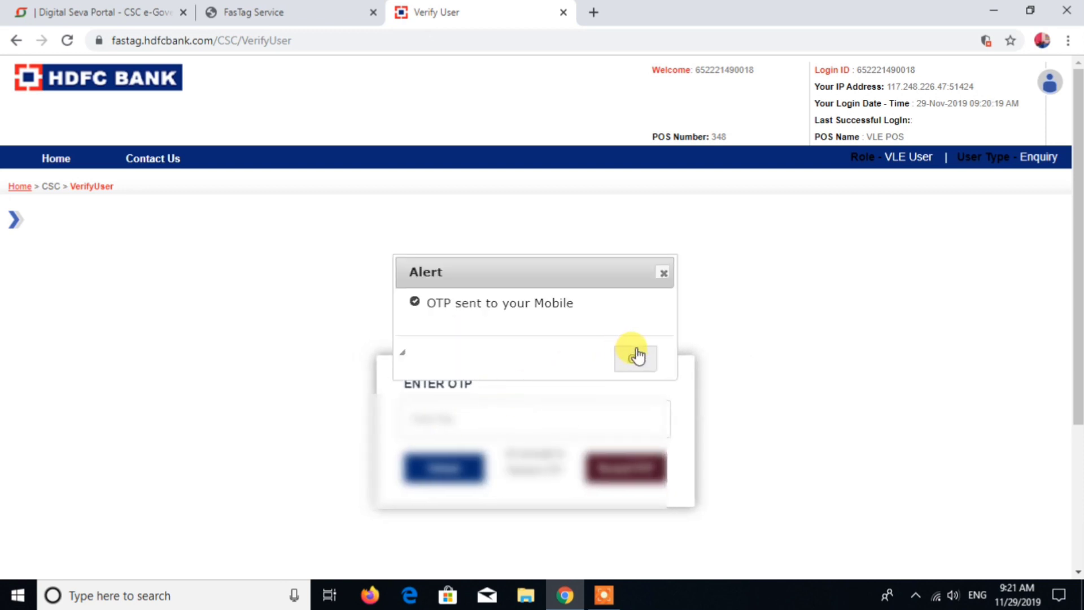
Step: Enter the OTP sent to the customer's mobile and verify it
click(636, 356)
click(539, 402)
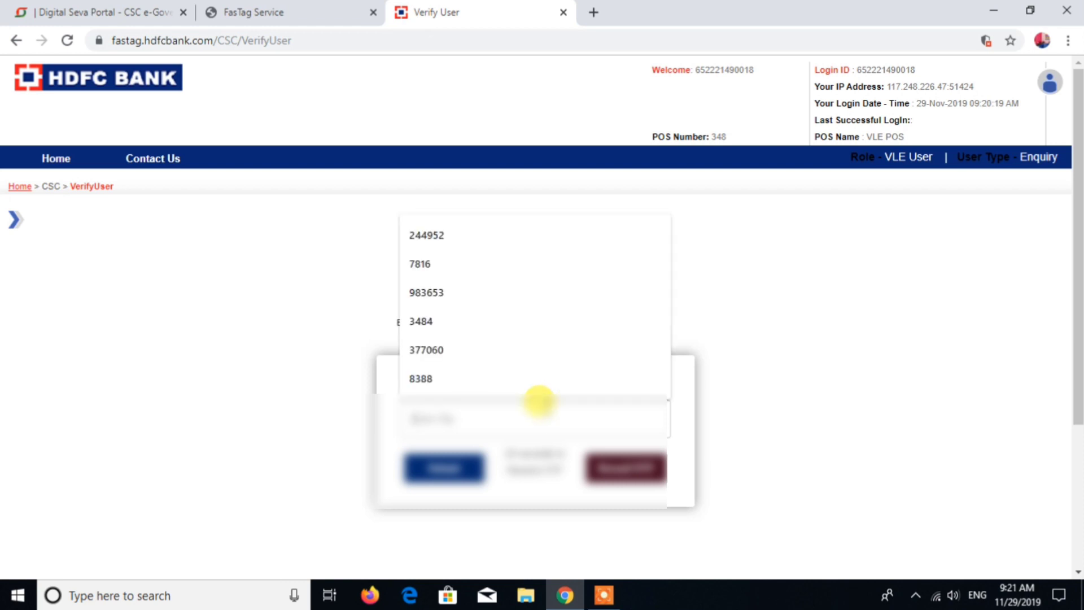
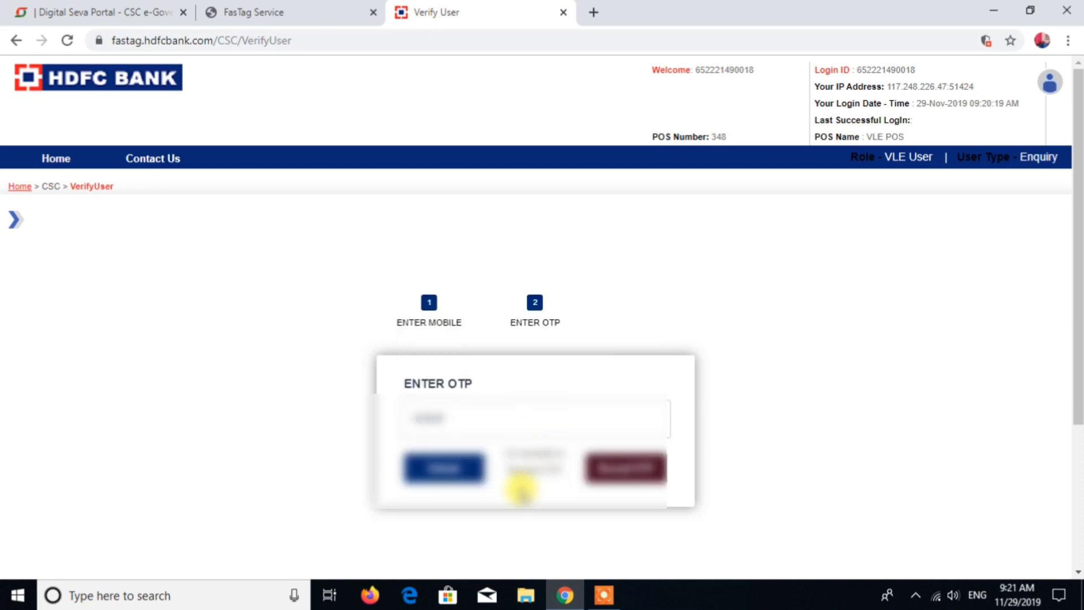
click(449, 474)
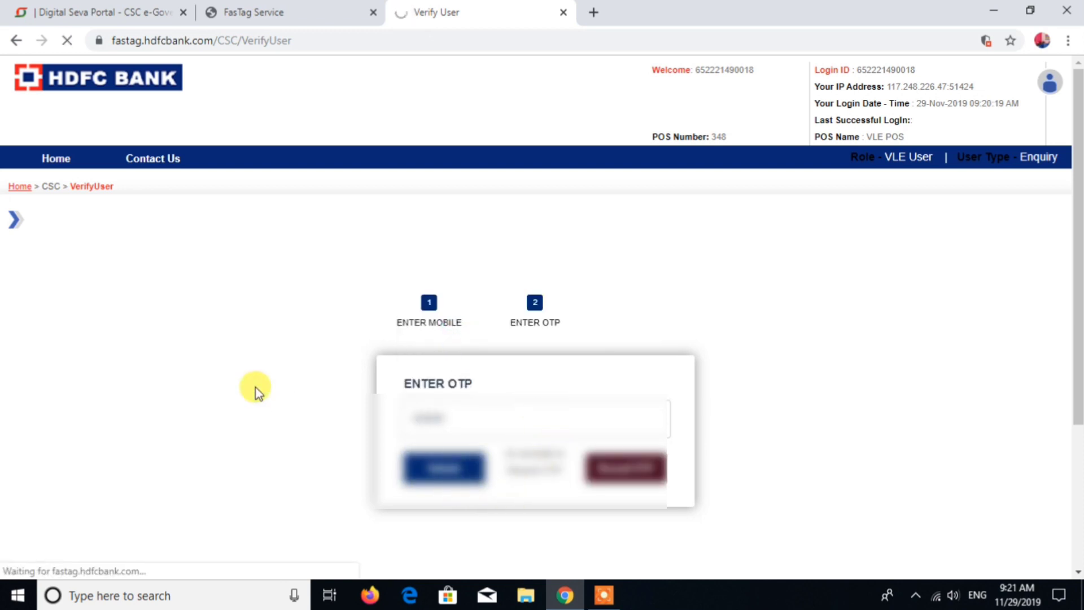
Step: Review the Tag Issuance form's demographic, vehicle, document, product and payment sections
scroll(648, 279, down, 3)
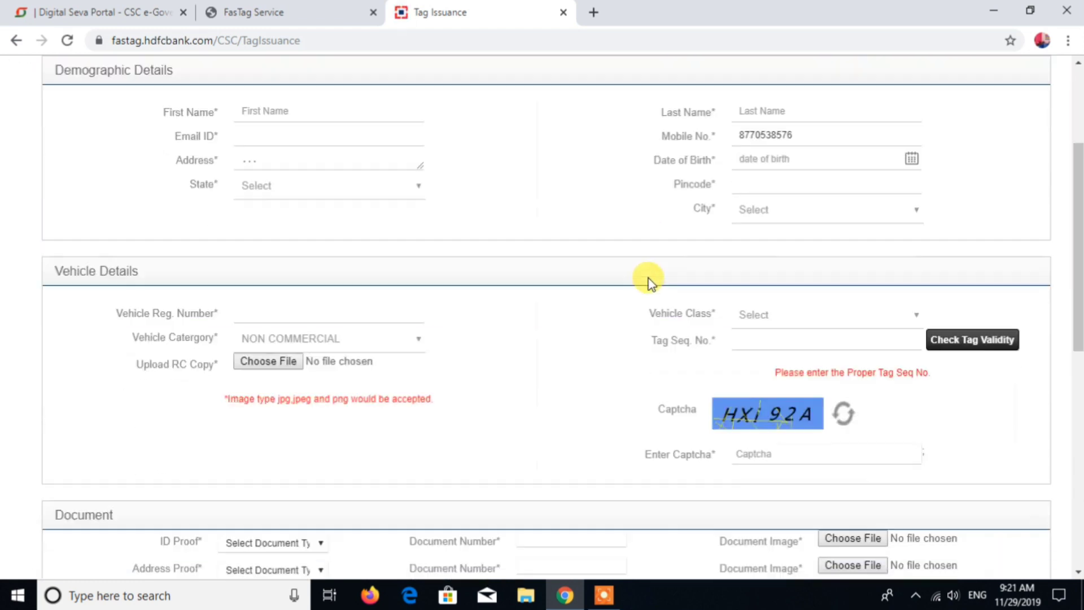
scroll(627, 299, down, 1)
scroll(261, 347, down, 5)
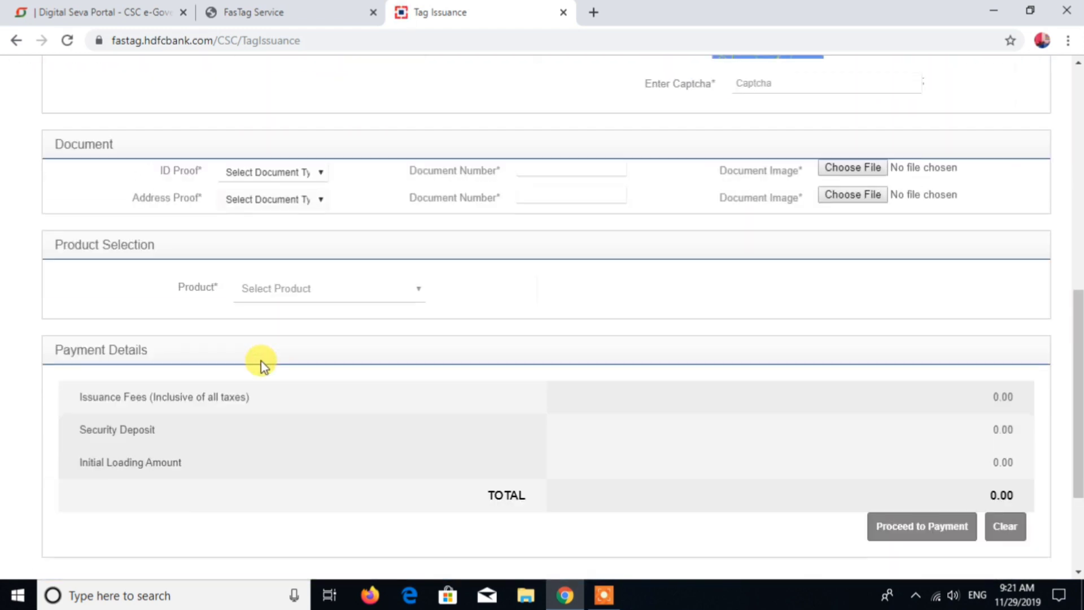
scroll(262, 361, up, 10)
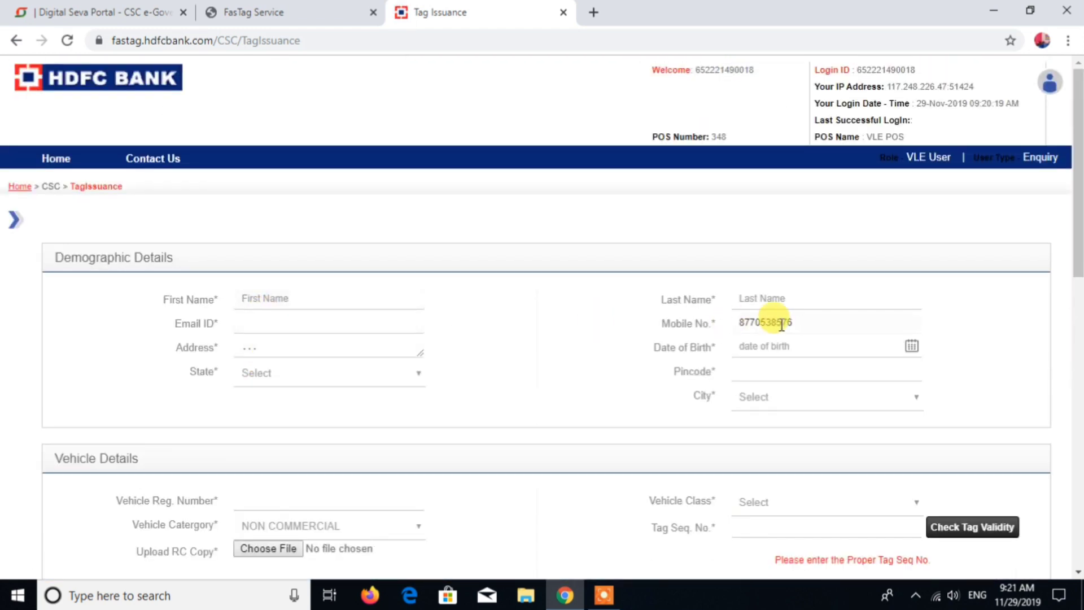
scroll(520, 351, down, 3)
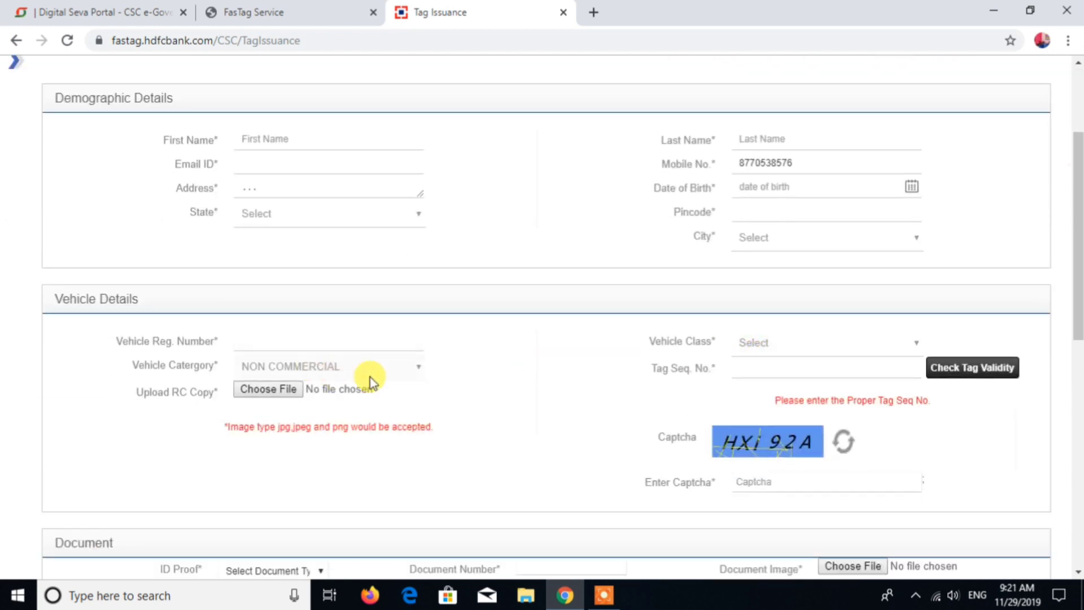
click(402, 373)
click(400, 372)
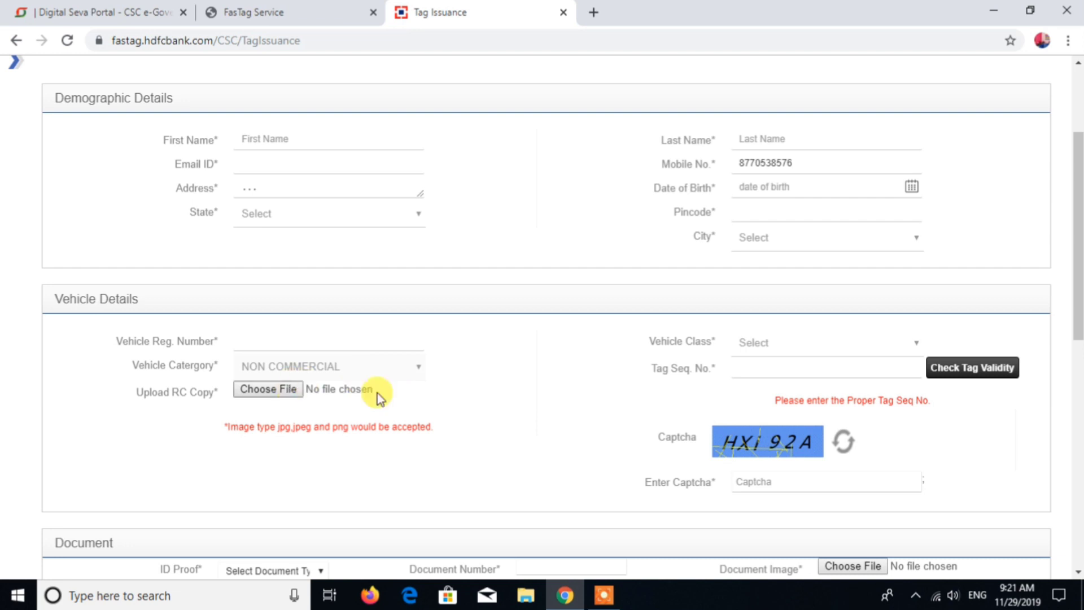
Step: Set the vehicle class to Truck 3-Axle and check the tag sequence number's validity
click(783, 346)
scroll(789, 218, down, 1)
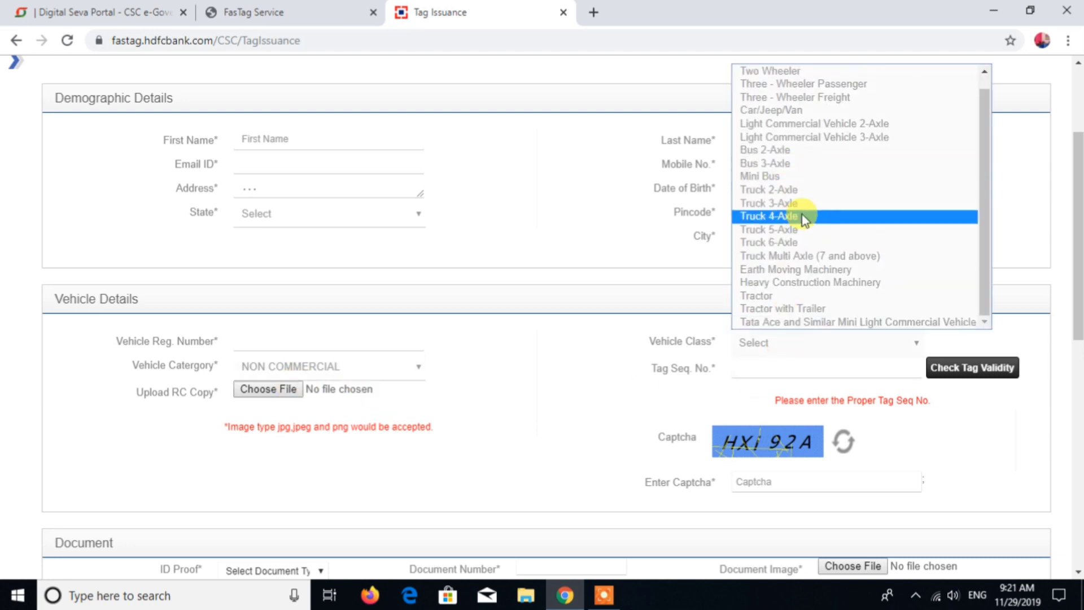
scroll(798, 144, up, 1)
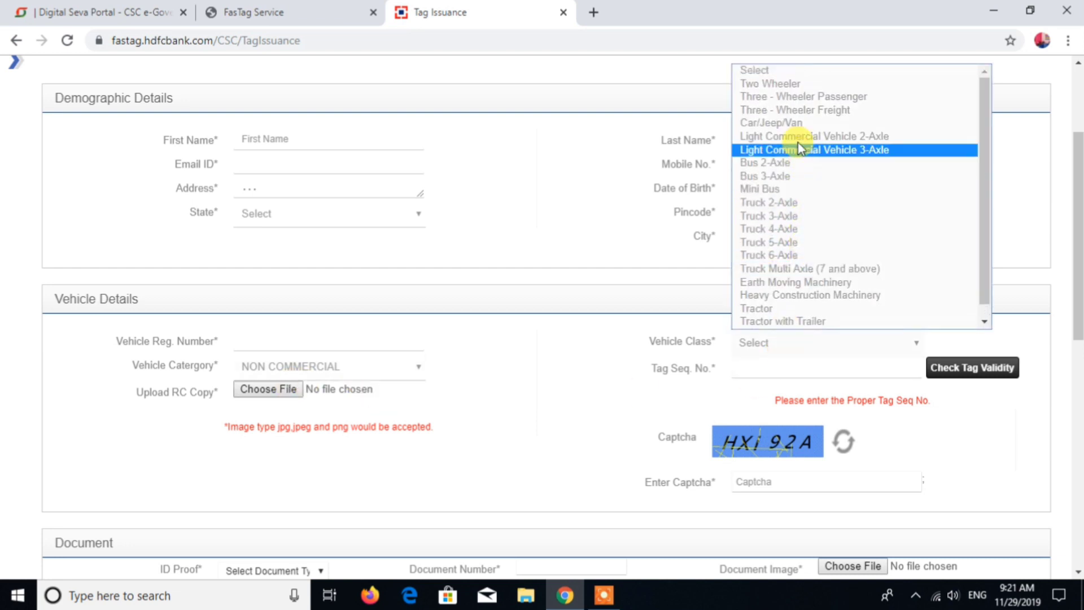
click(796, 217)
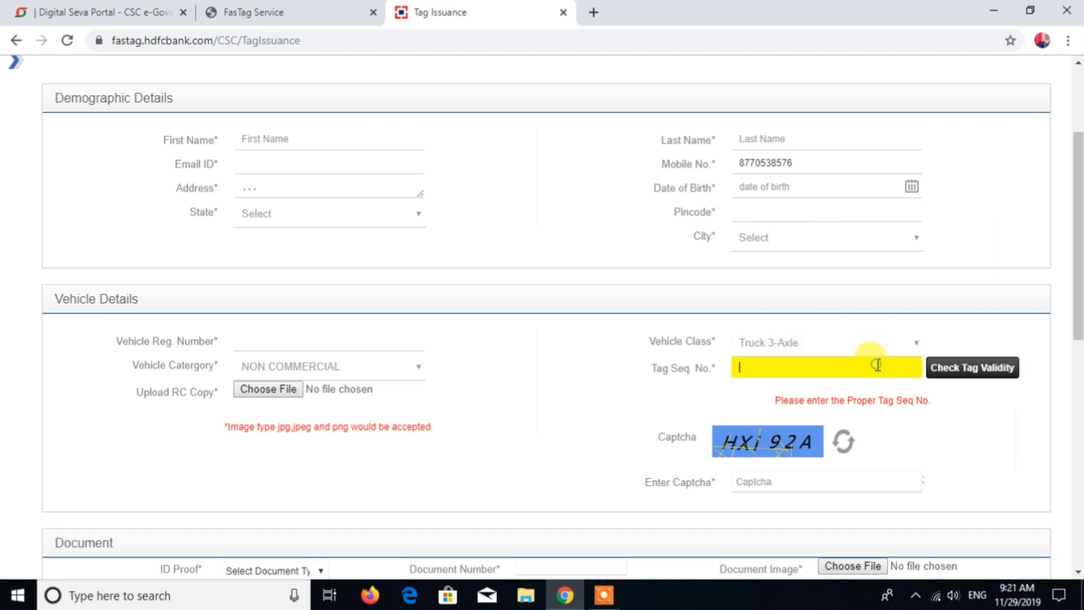
click(972, 370)
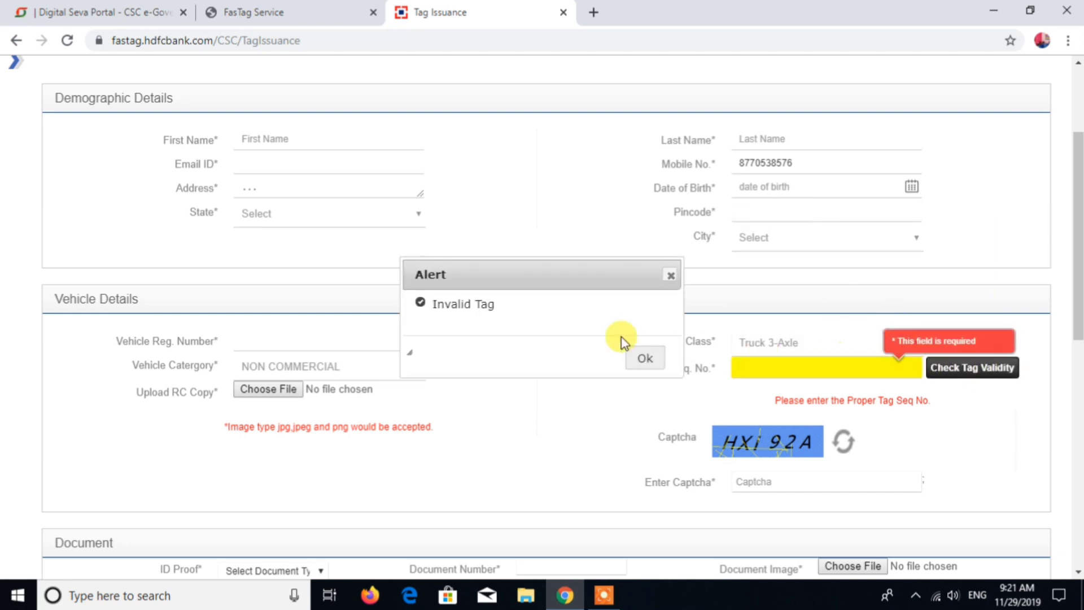
click(647, 359)
Step: Open the Product Selection list on the Tag Issuance form to review the available FASTag products
scroll(796, 369, down, 1)
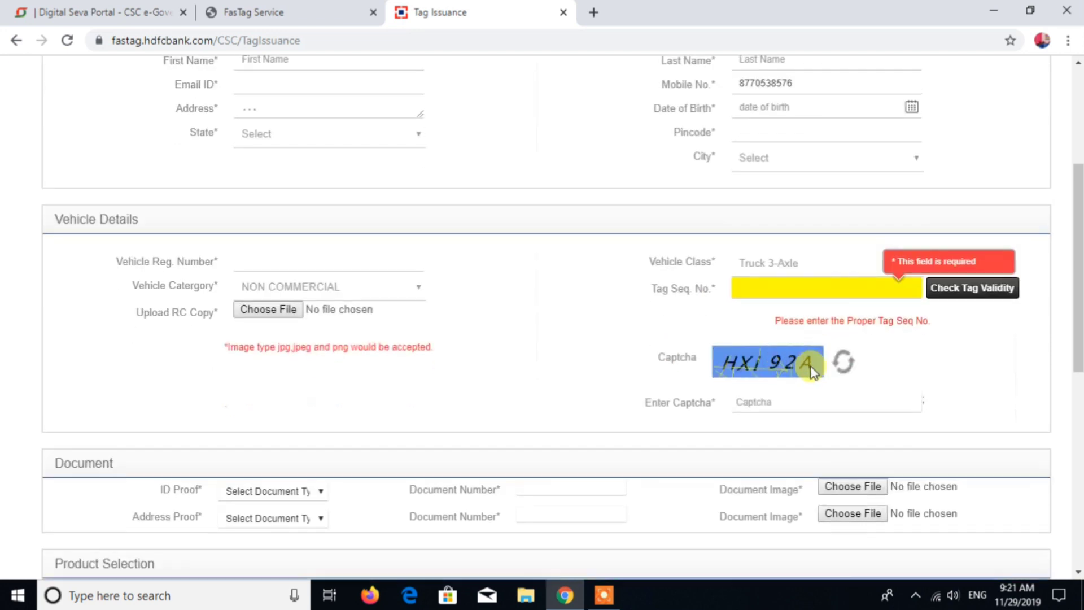
scroll(897, 305, down, 2)
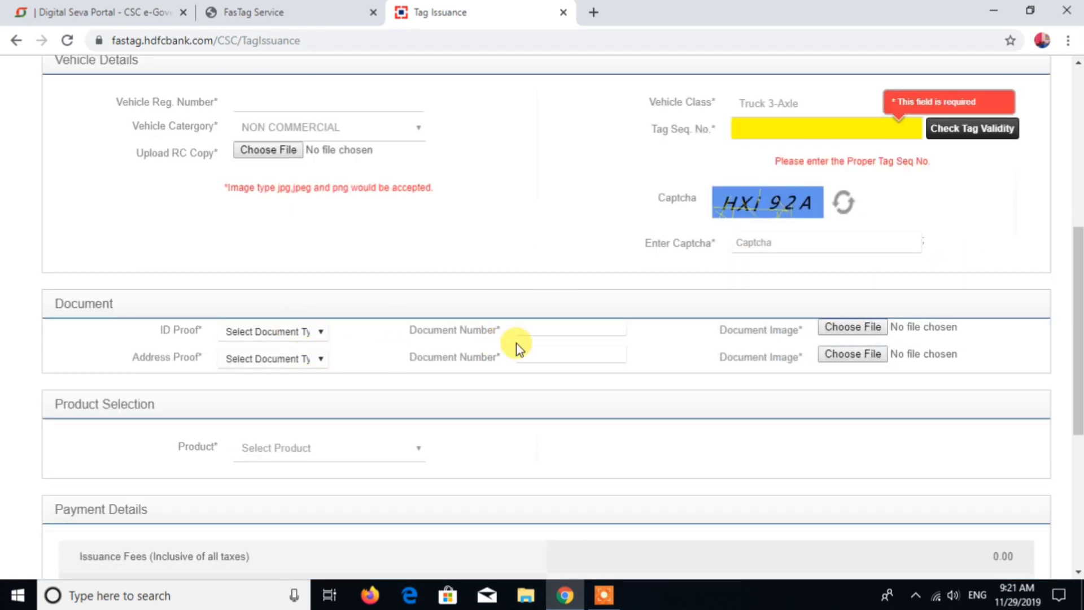
scroll(431, 351, down, 1)
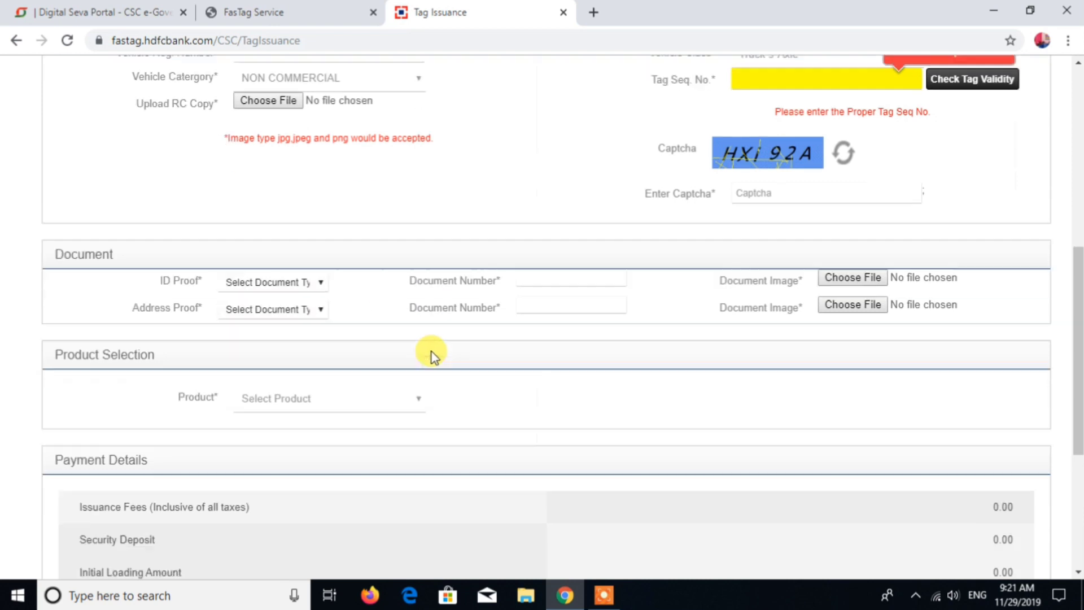
click(400, 367)
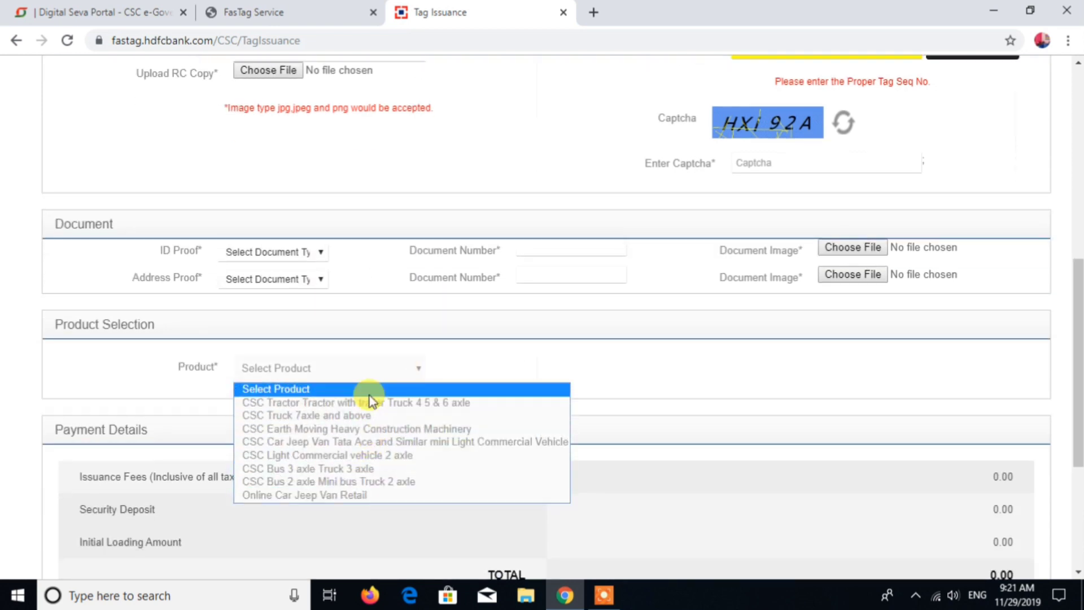
click(682, 441)
scroll(508, 477, down, 3)
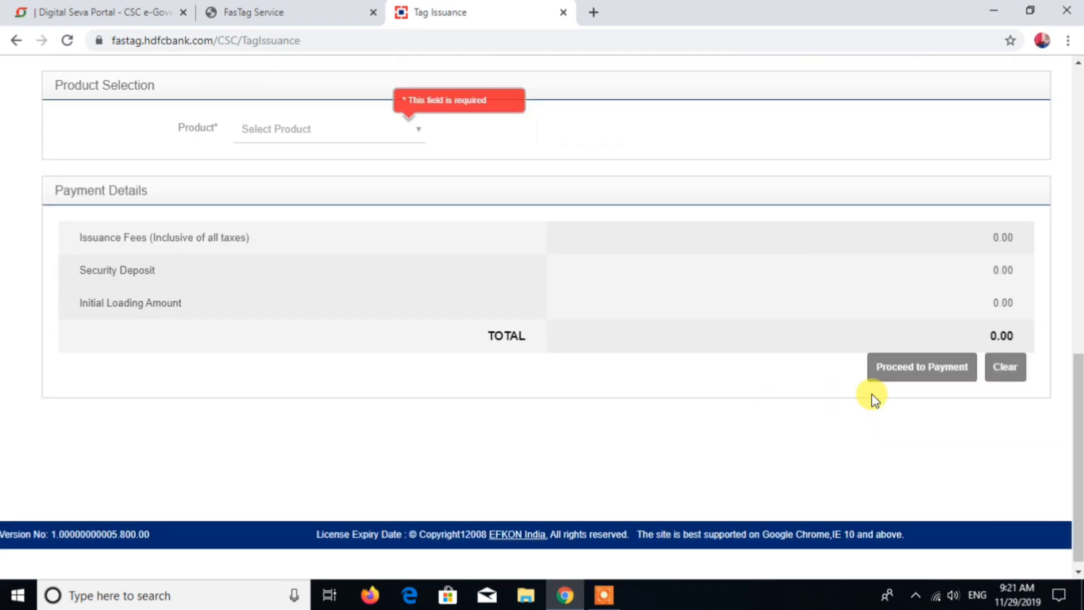
scroll(615, 341, up, 5)
scroll(616, 344, up, 5)
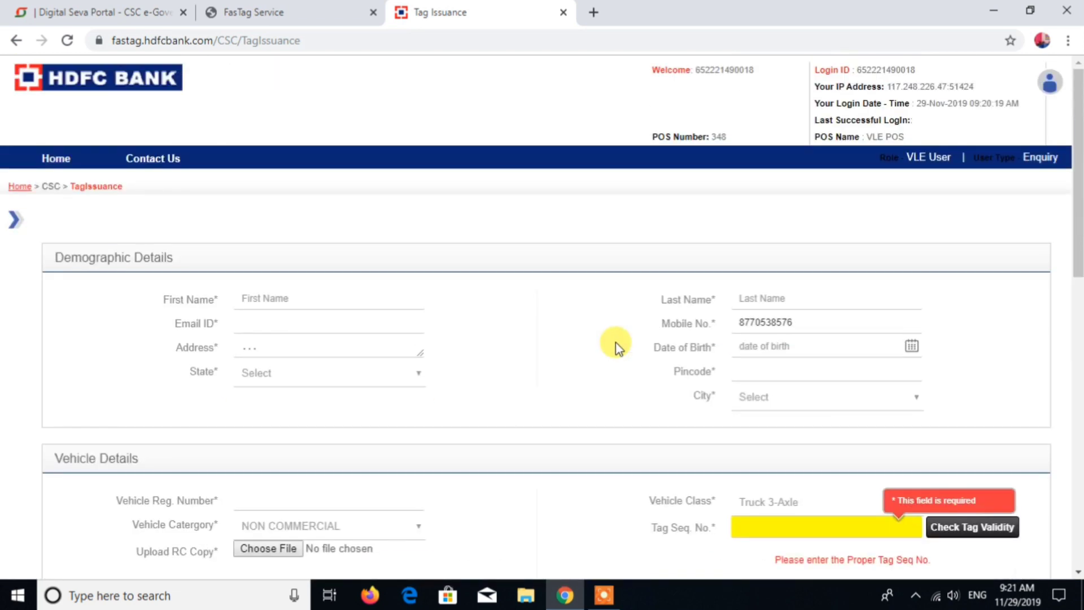
Step: Go to the Home page and open Transaction History to view the payment history filters
click(55, 159)
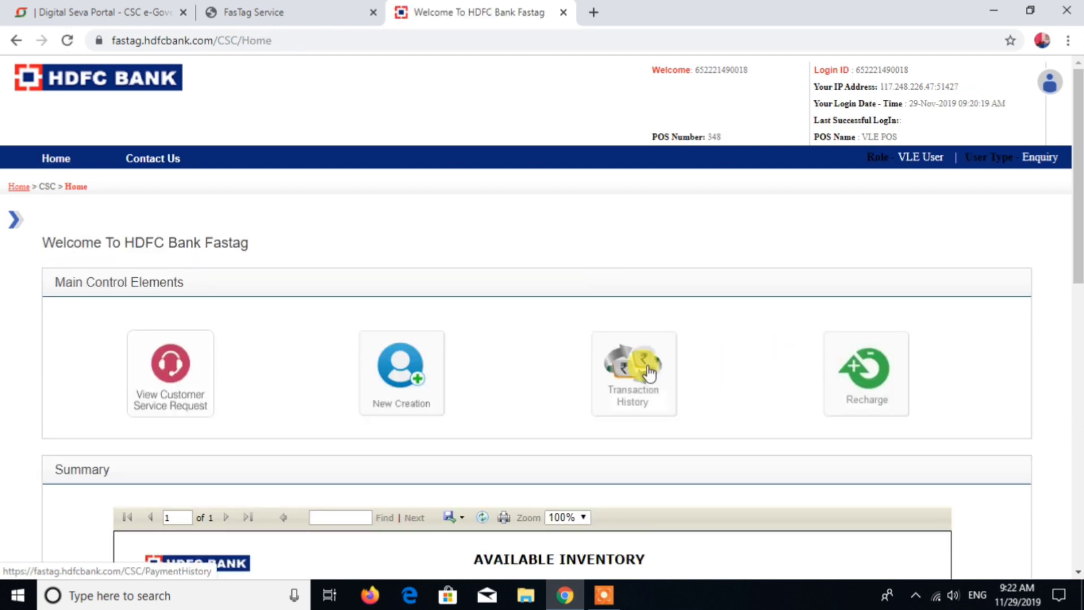
click(650, 373)
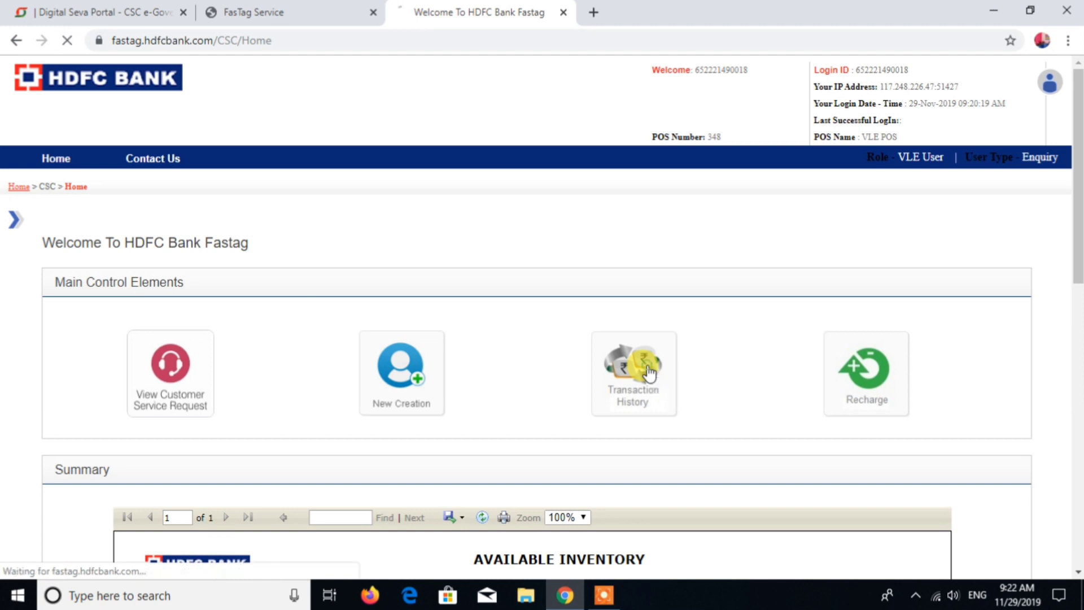
scroll(584, 370, down, 1)
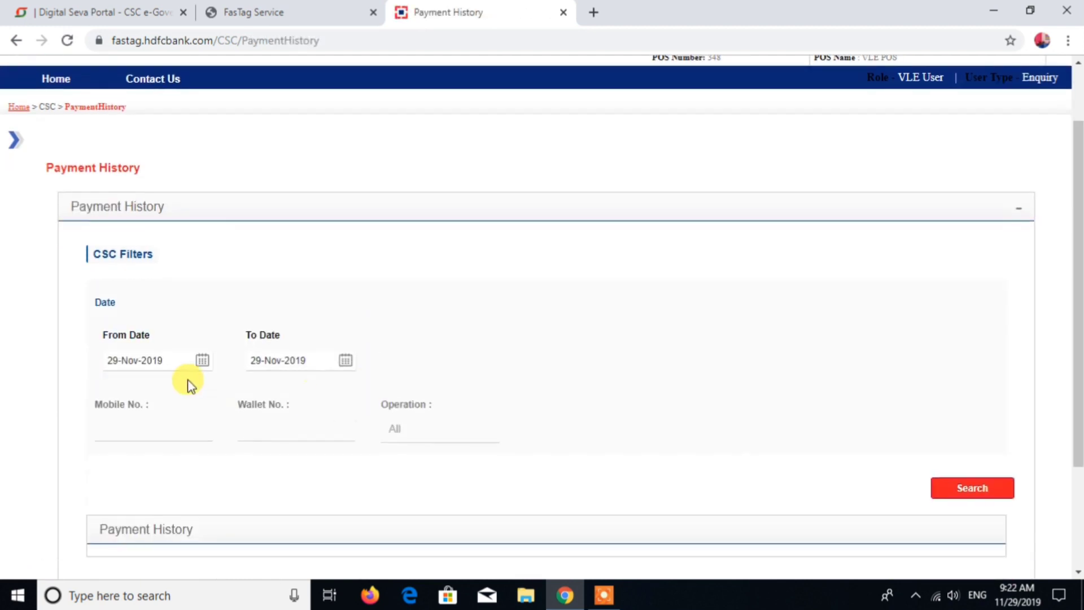
scroll(271, 382, down, 3)
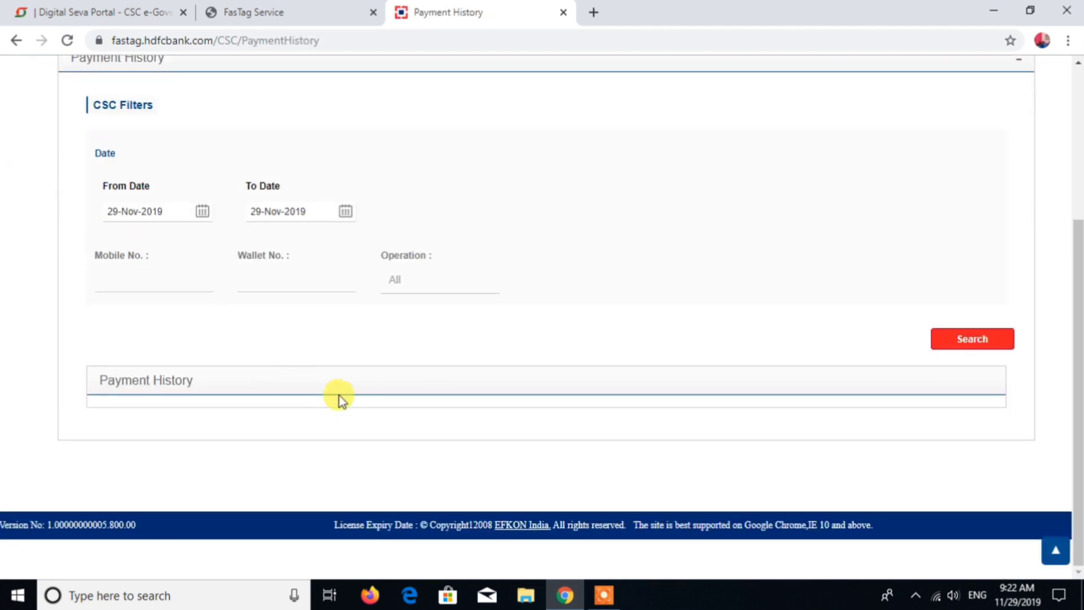
scroll(716, 434, up, 3)
scroll(716, 430, up, 1)
Step: Return Home and open the Recharge page to view its customer search filters
click(55, 158)
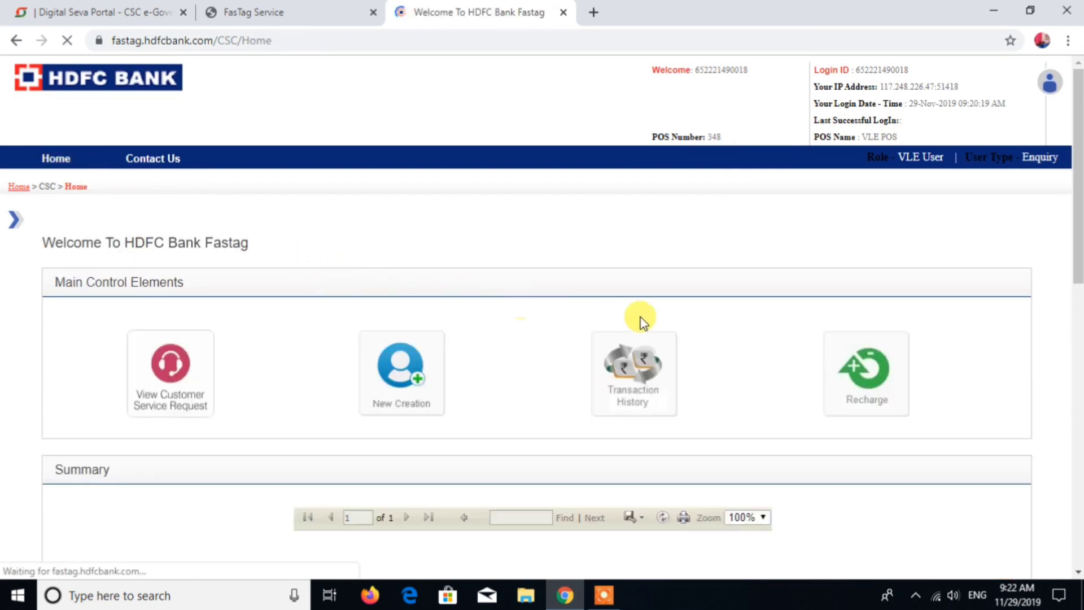
scroll(853, 376, down, 1)
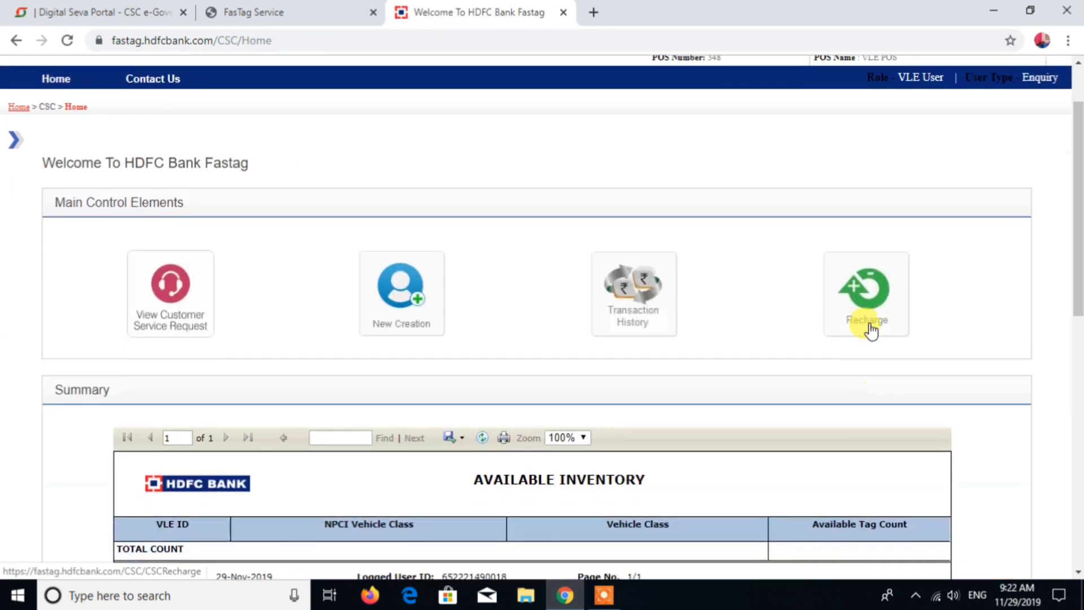
click(870, 294)
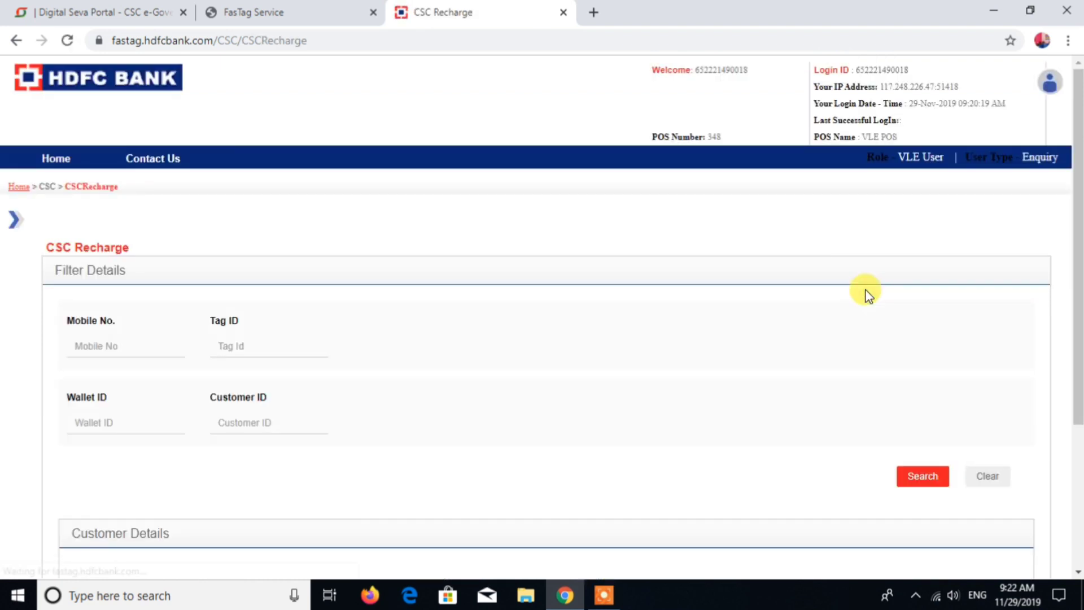
click(109, 342)
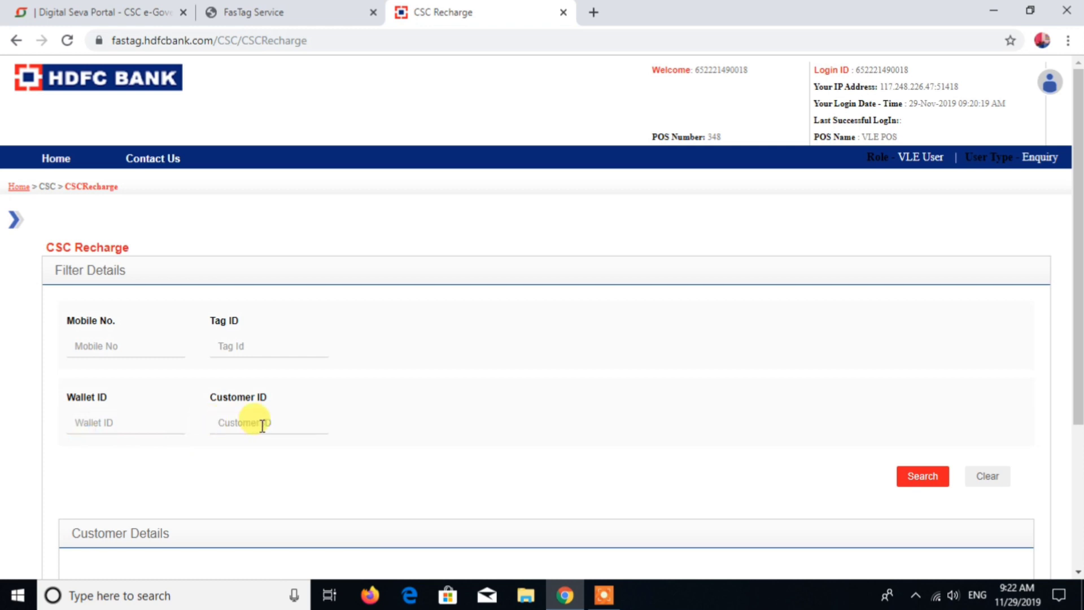
scroll(285, 427, down, 2)
scroll(582, 394, up, 2)
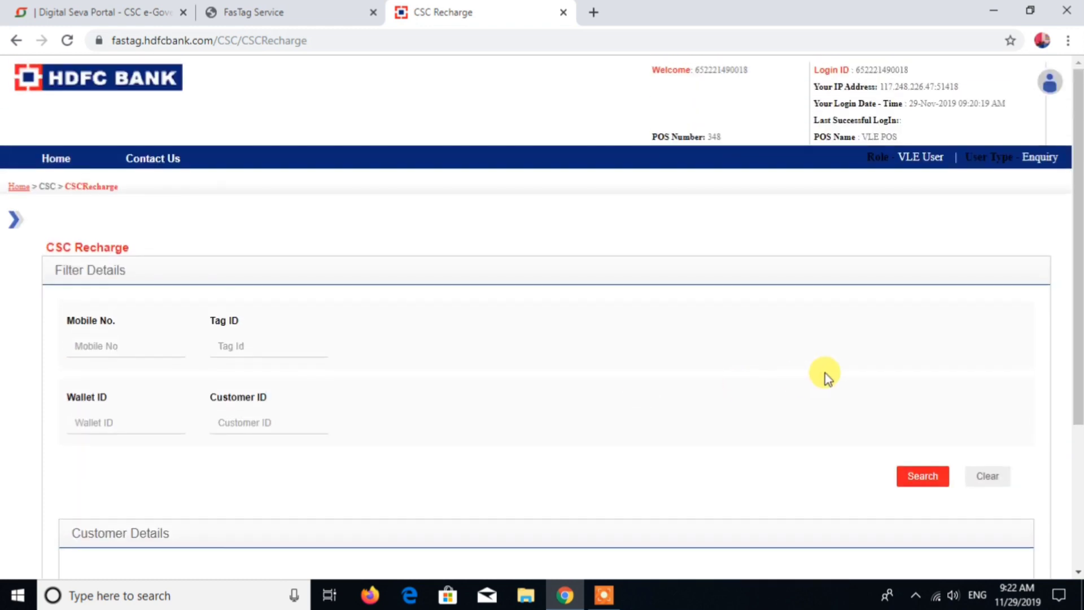
Step: View the Contact Us details, then return Home and reopen Transaction History
click(160, 156)
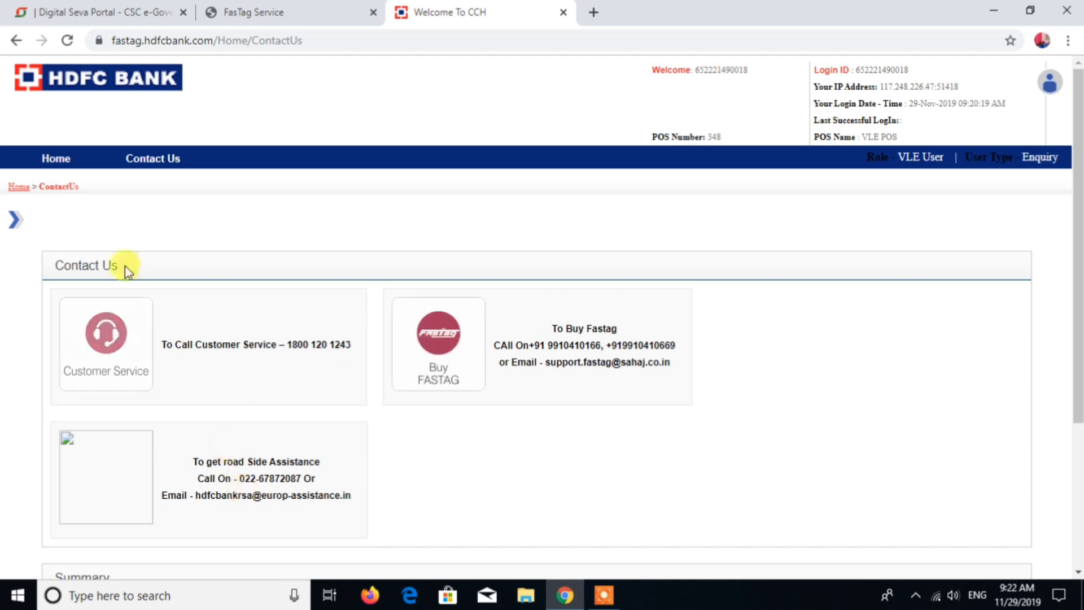
click(50, 155)
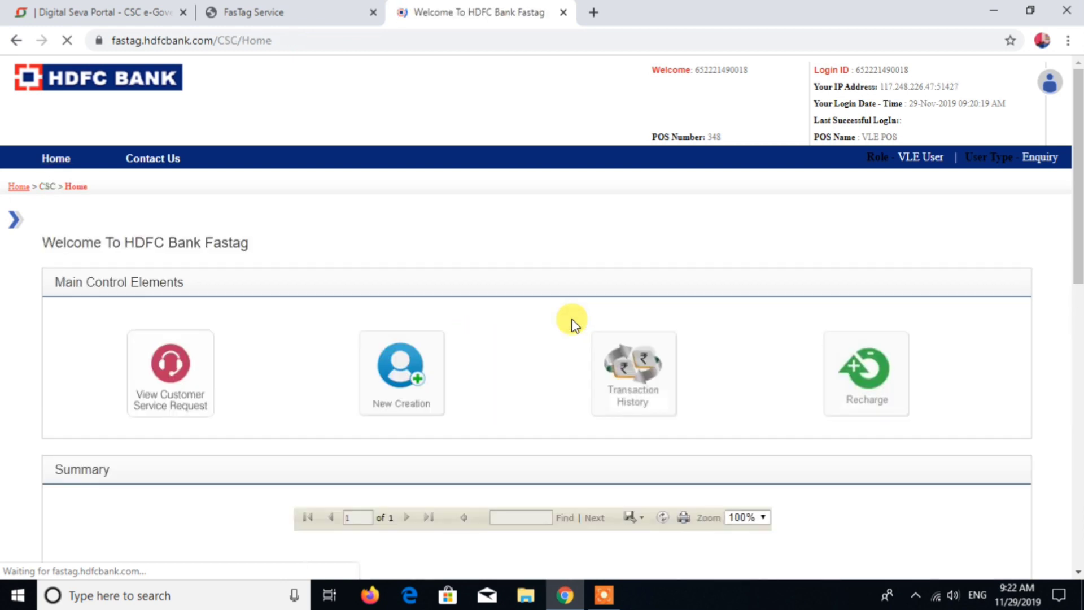
scroll(572, 322, down, 2)
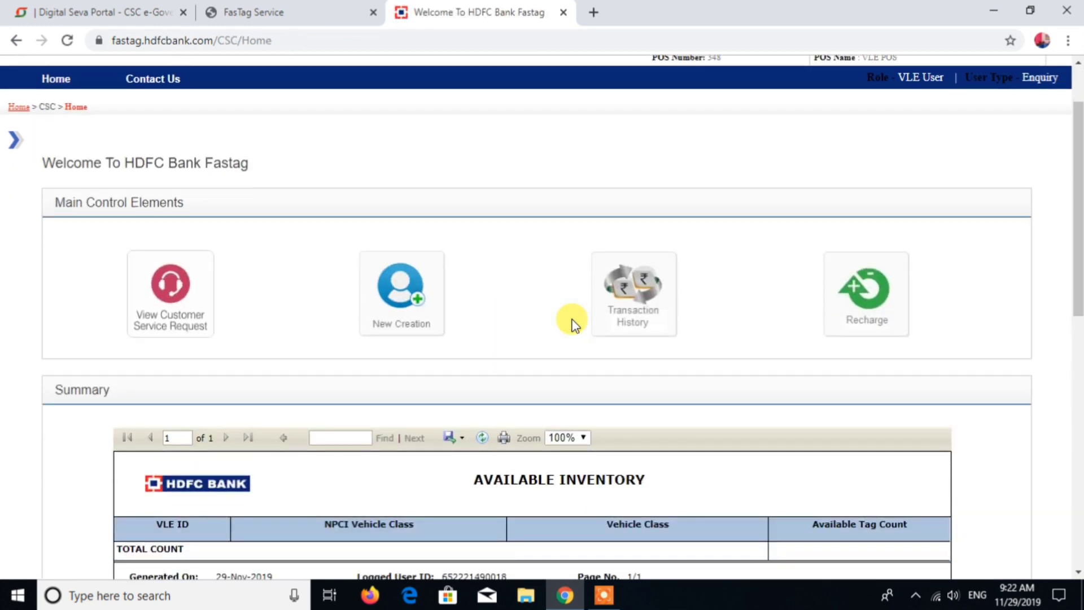
click(632, 299)
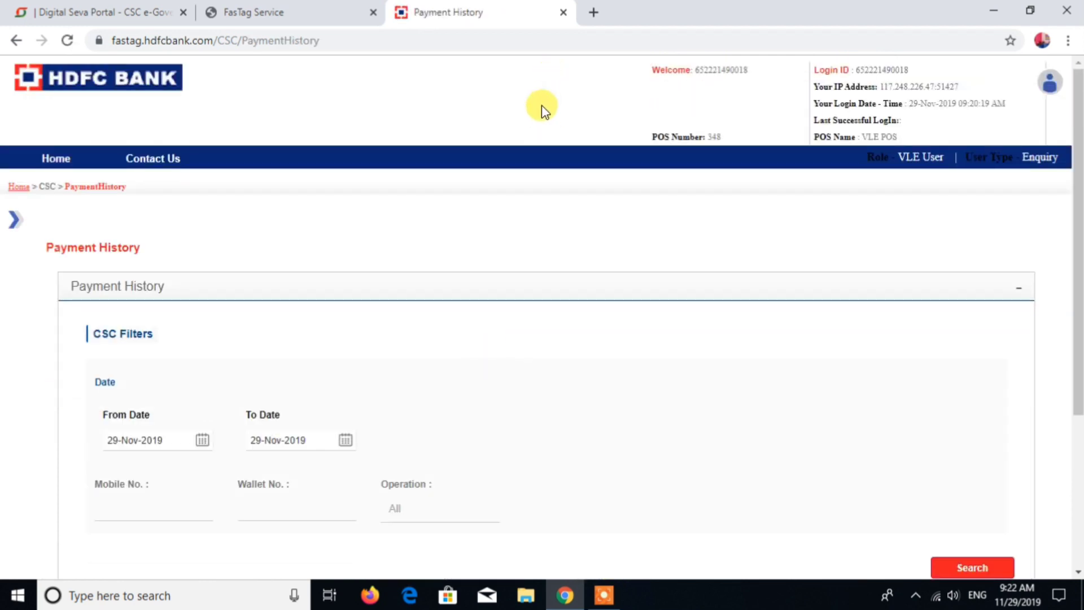
Step: Open the Customer Registration Form PDF from the FASTag helpdesk page in a new tab and review it
click(308, 12)
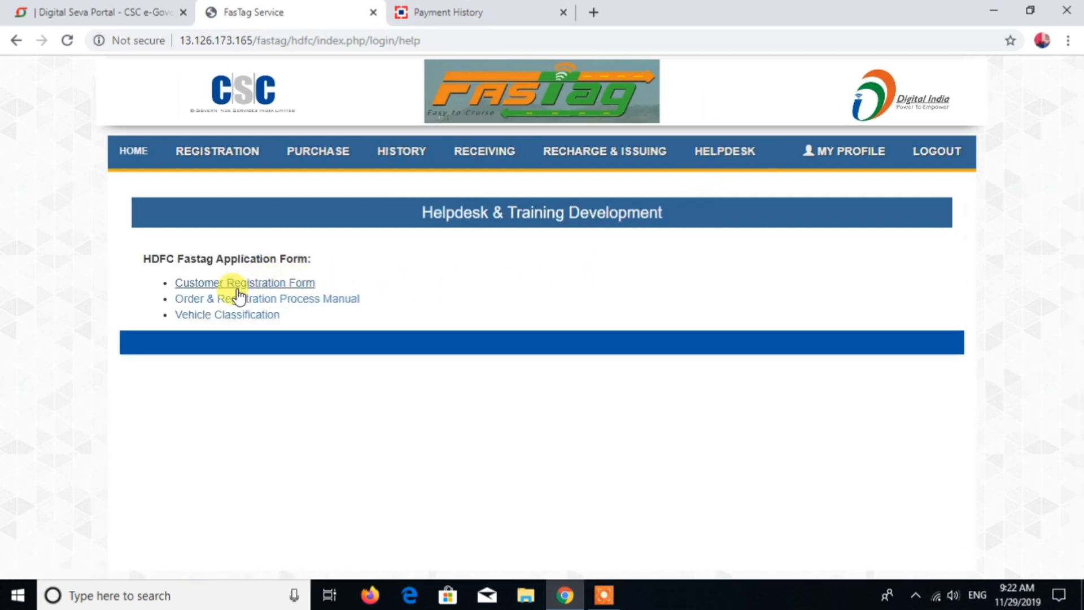
right_click(243, 288)
click(305, 290)
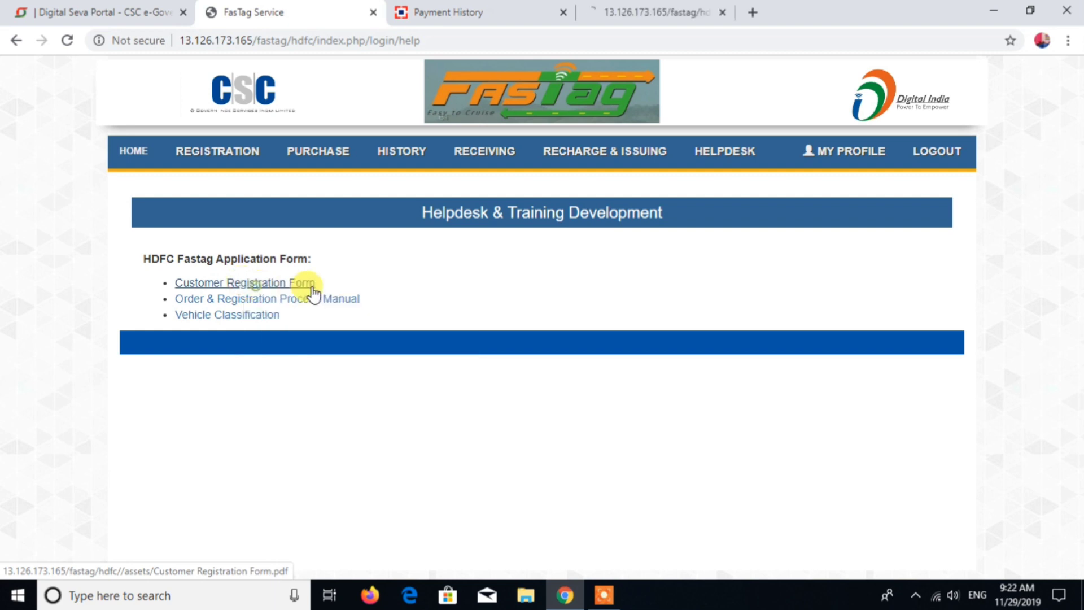
click(660, 12)
scroll(590, 265, down, 6)
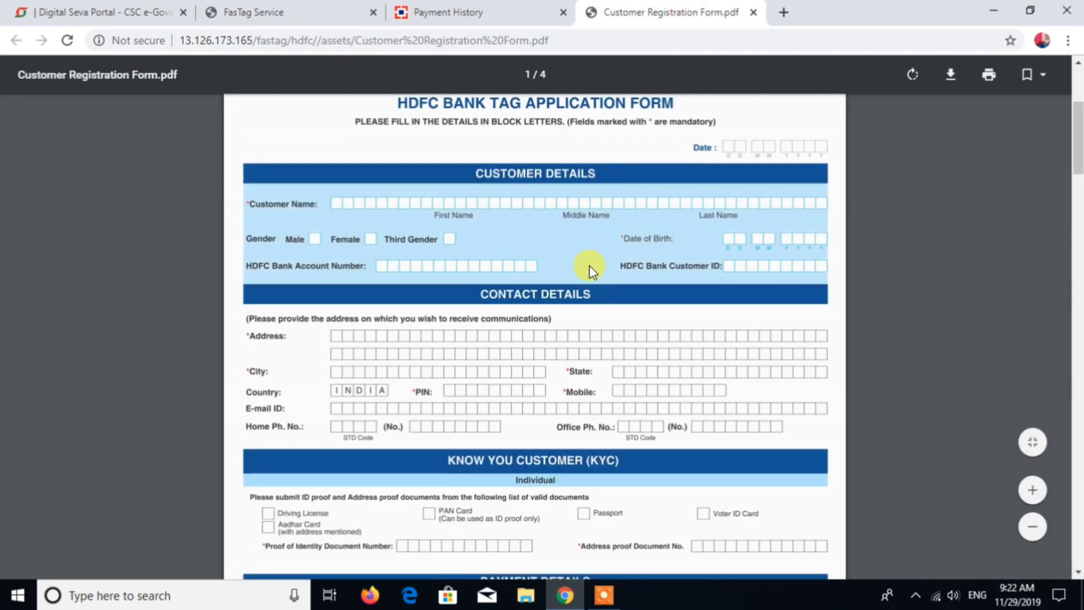
scroll(590, 270, up, 6)
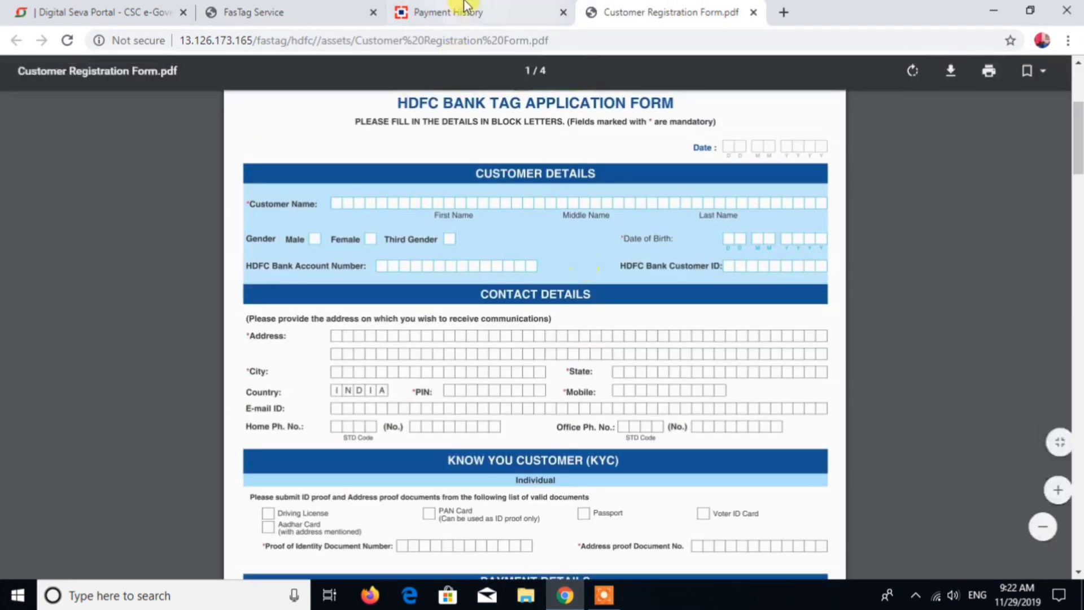
Step: Open the Order & Registration Process Manual PDF in a new tab and scroll through its pages
click(454, 12)
click(317, 8)
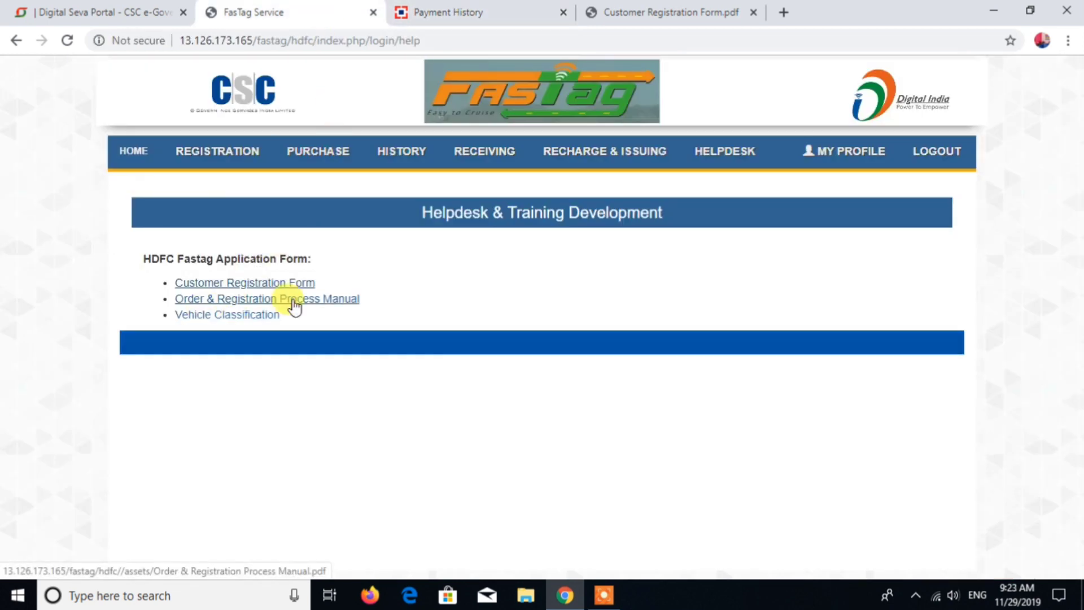
right_click(294, 305)
click(336, 310)
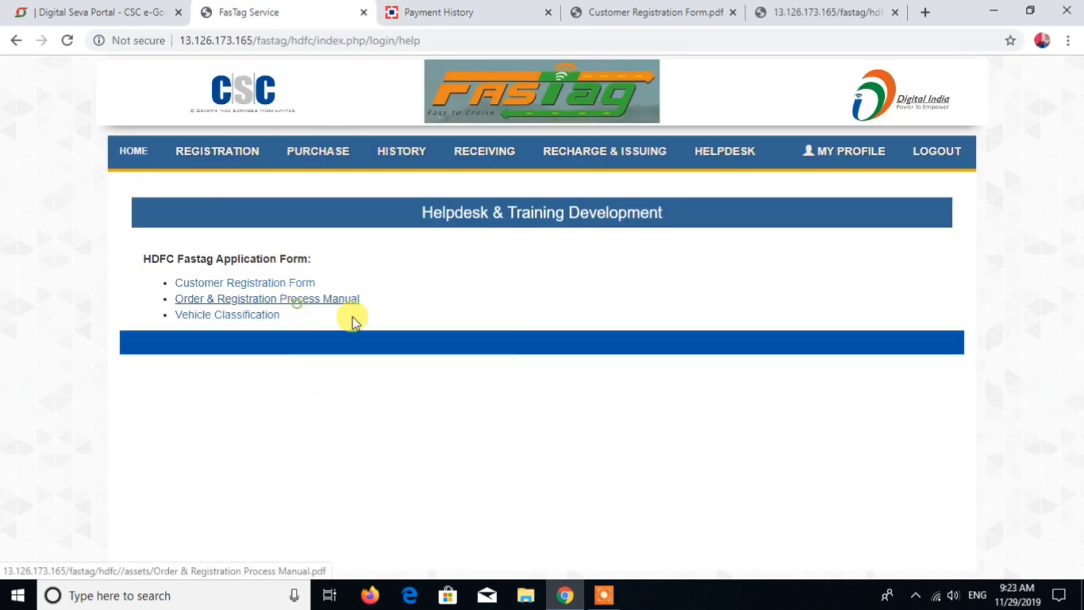
click(802, 7)
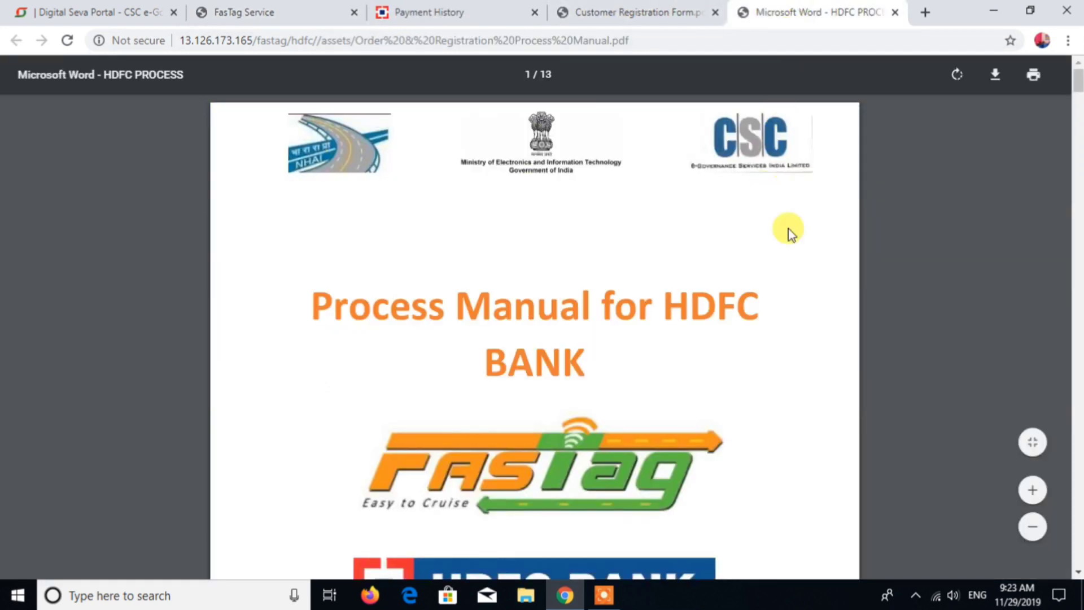
scroll(902, 321, down, 4)
scroll(903, 321, down, 10)
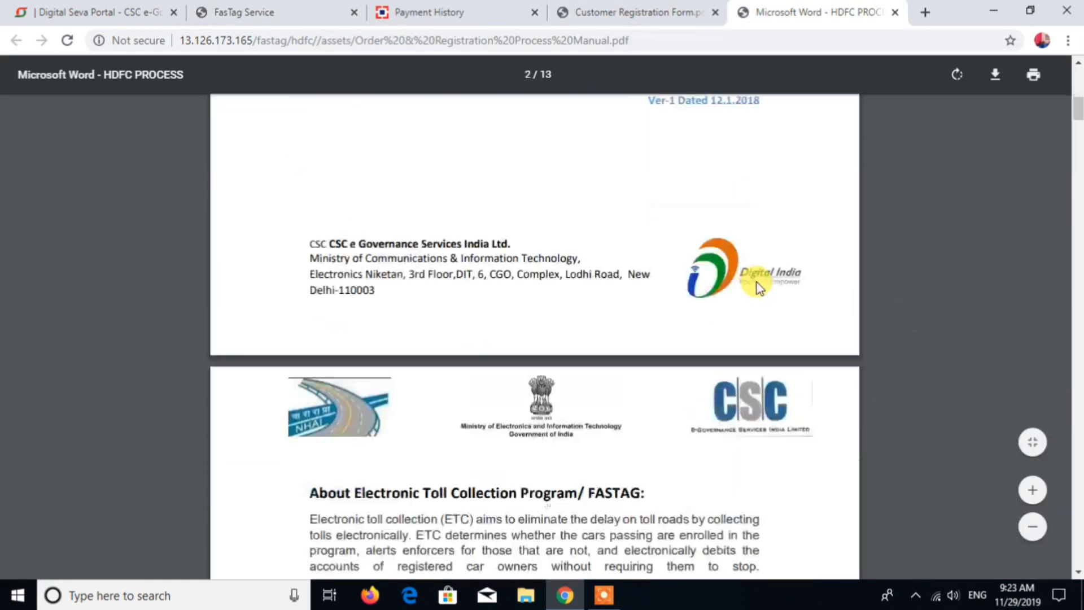
scroll(756, 282, down, 15)
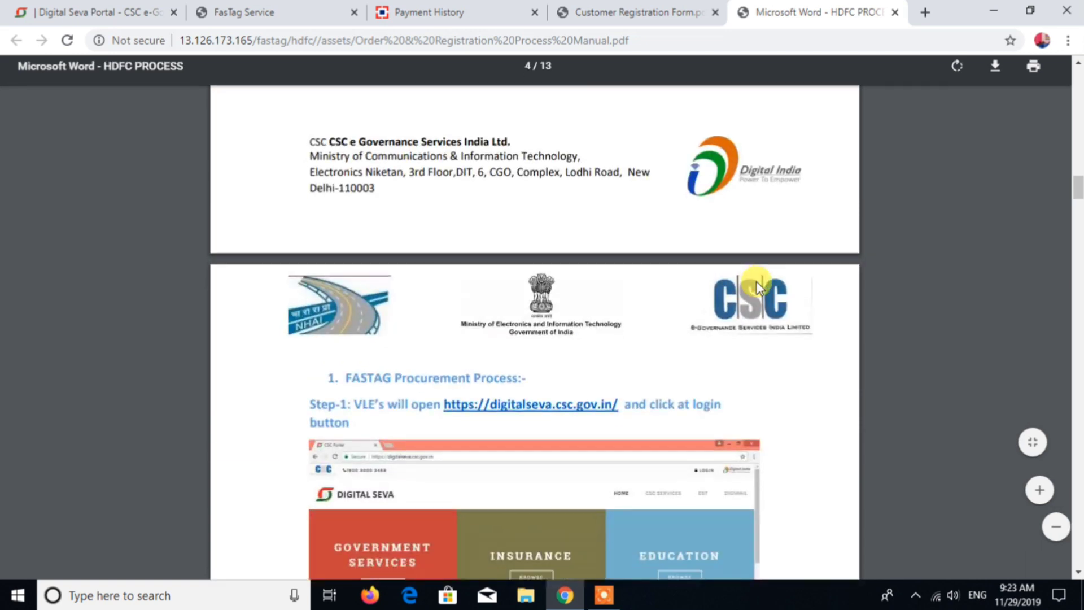
mouse_move(1079, 247)
mouse_down()
mouse_move(1078, 414)
mouse_move(1076, 254)
mouse_up()
Step: Open the Vehicle Classification PDF from the helpdesk and browse the FASTag vehicle classification tables
click(429, 12)
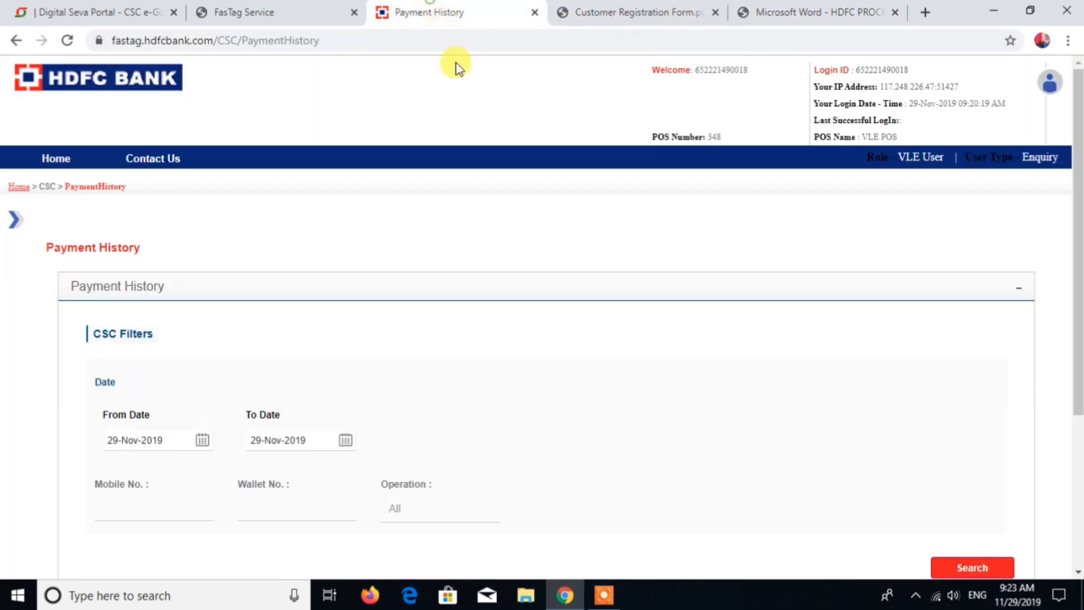
click(254, 8)
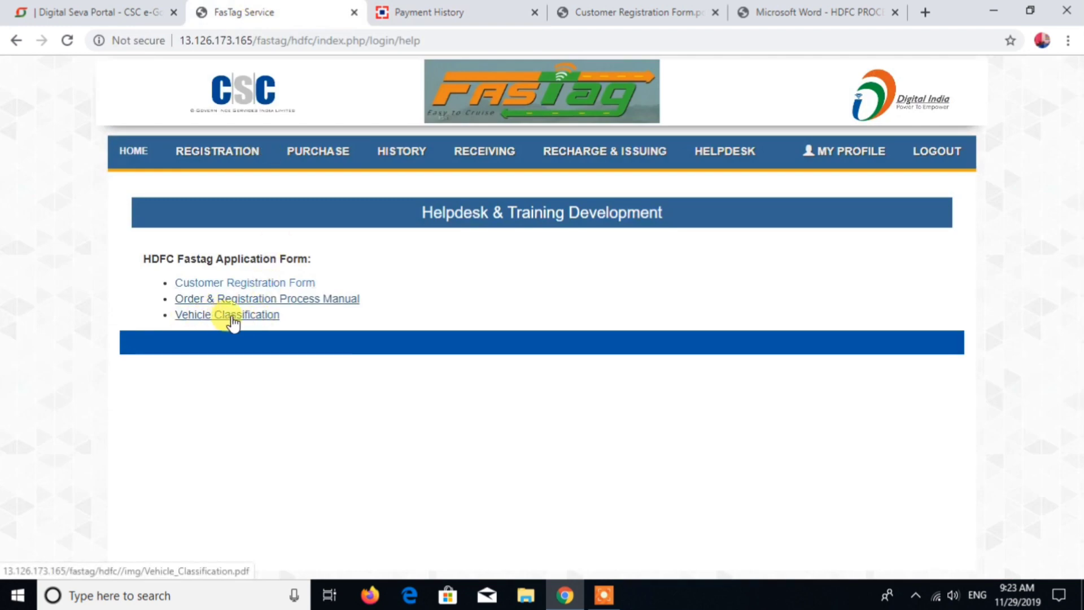
click(232, 317)
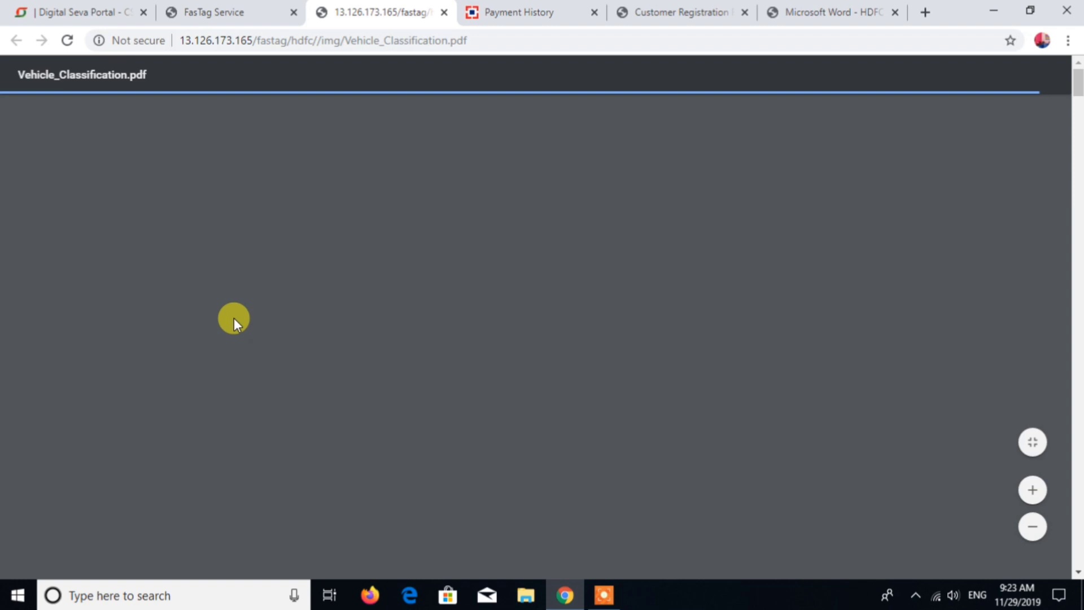
scroll(815, 298, down, 18)
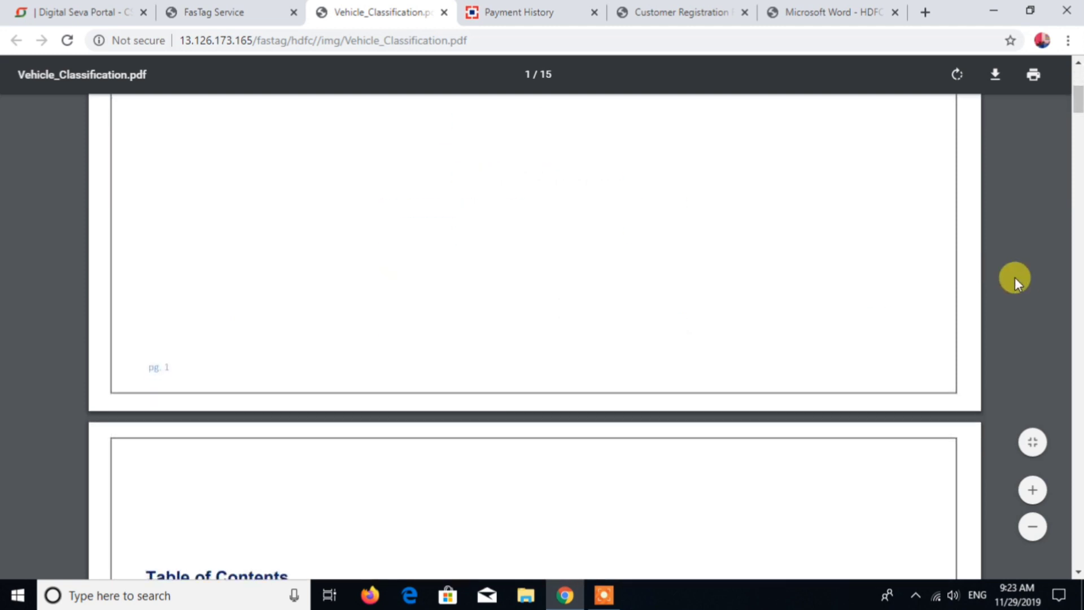
scroll(907, 278, down, 20)
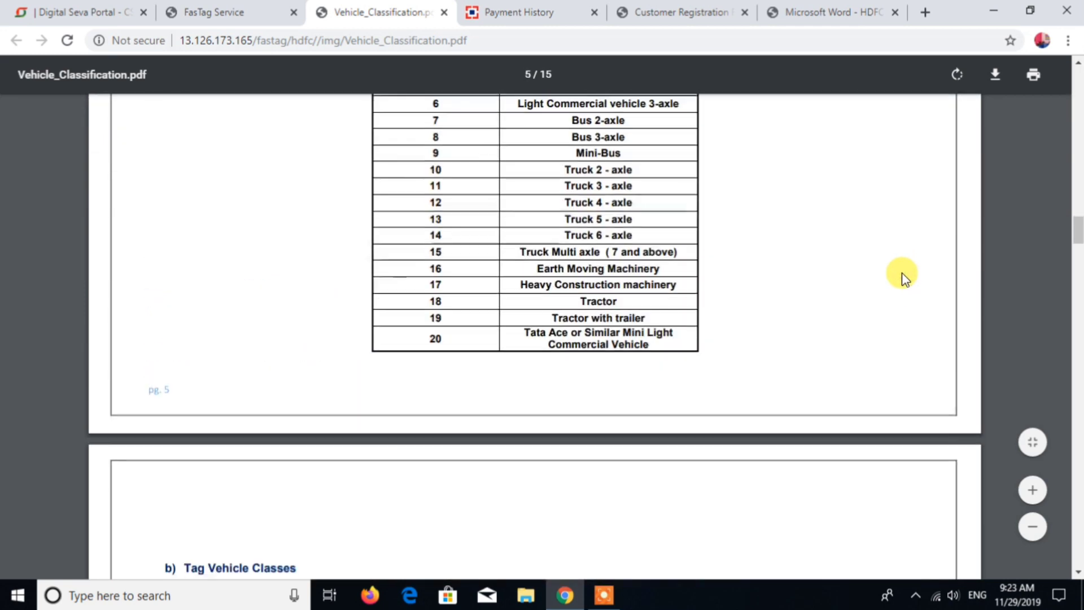
scroll(903, 272, down, 8)
scroll(903, 272, up, 3)
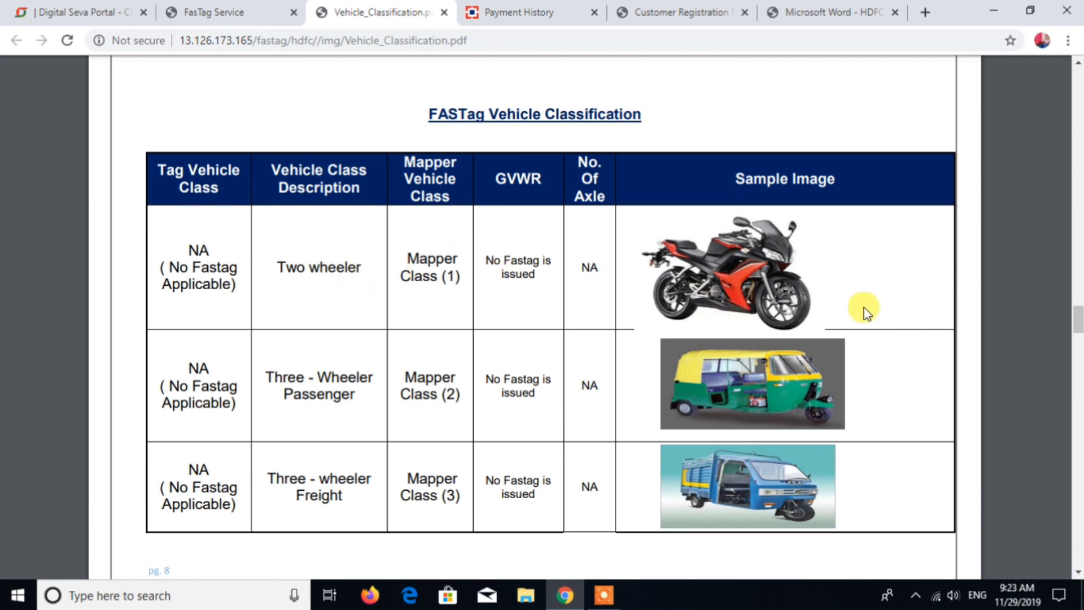
scroll(864, 310, down, 2)
scroll(743, 308, up, 2)
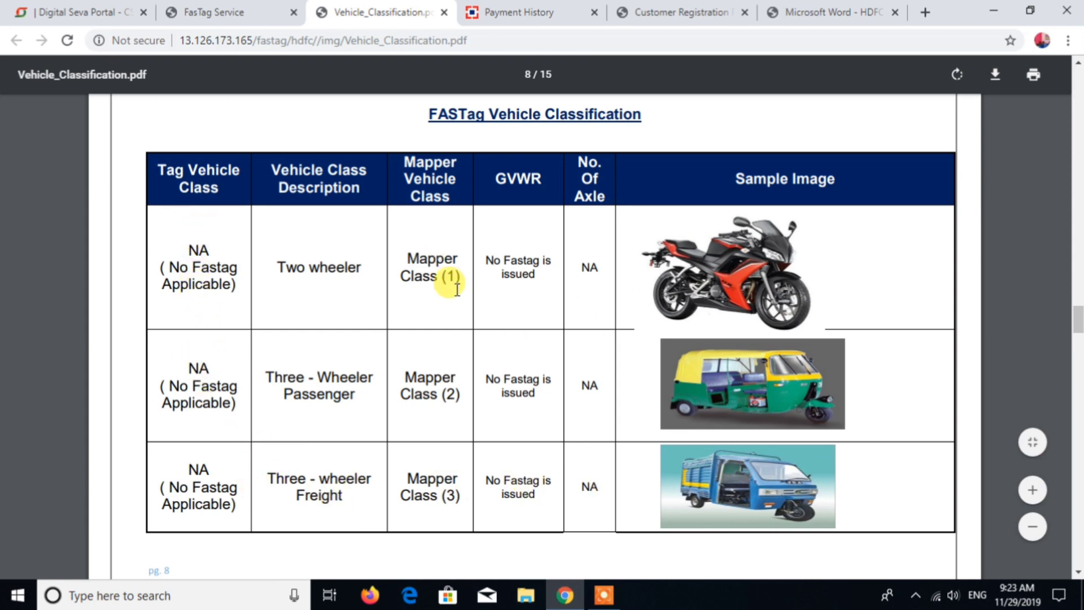
Step: Scroll through the remaining vehicle classification tables covering tag classes 4 through 12
scroll(611, 307, down, 4)
scroll(611, 308, down, 6)
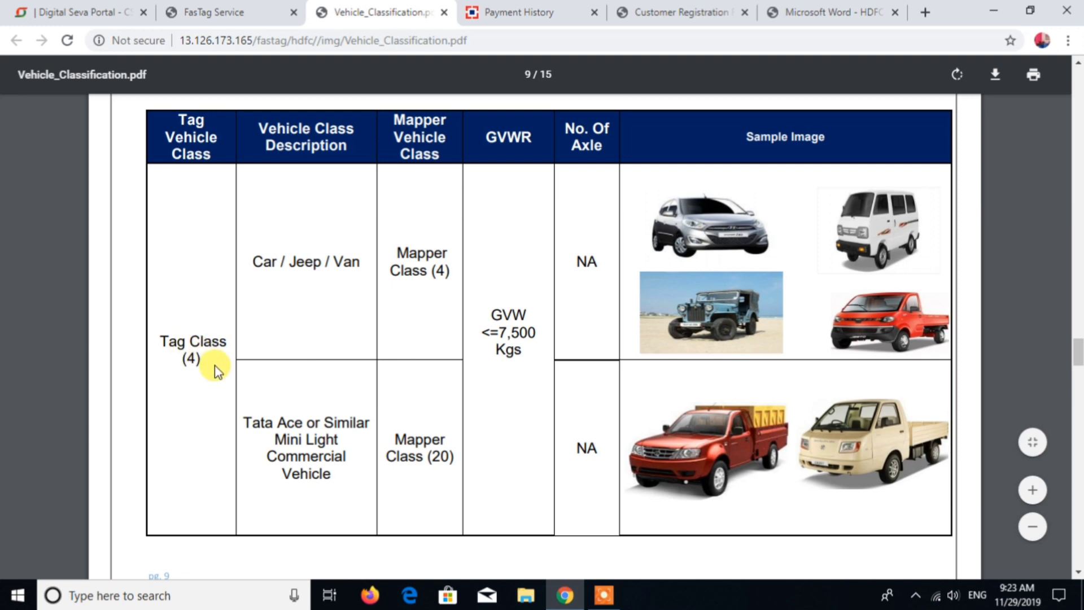
scroll(214, 366, down, 10)
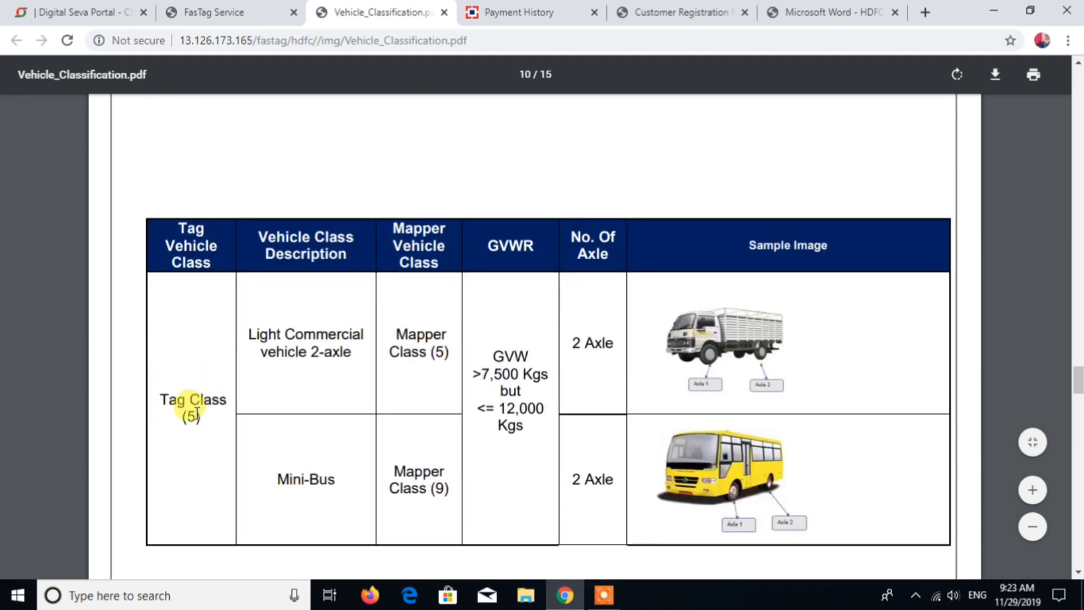
scroll(191, 411, down, 2)
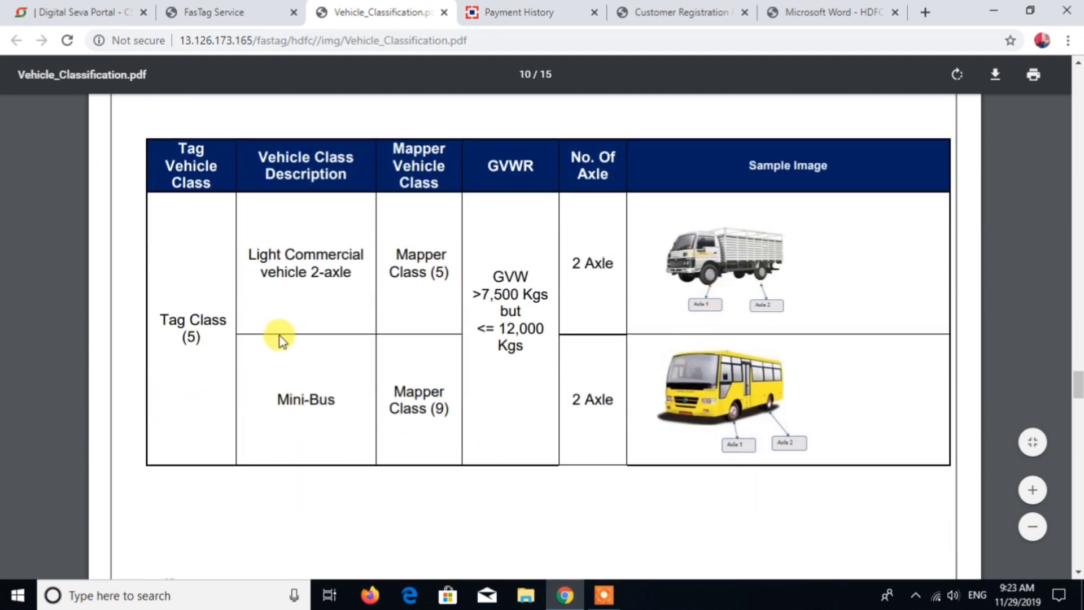
scroll(455, 414, down, 10)
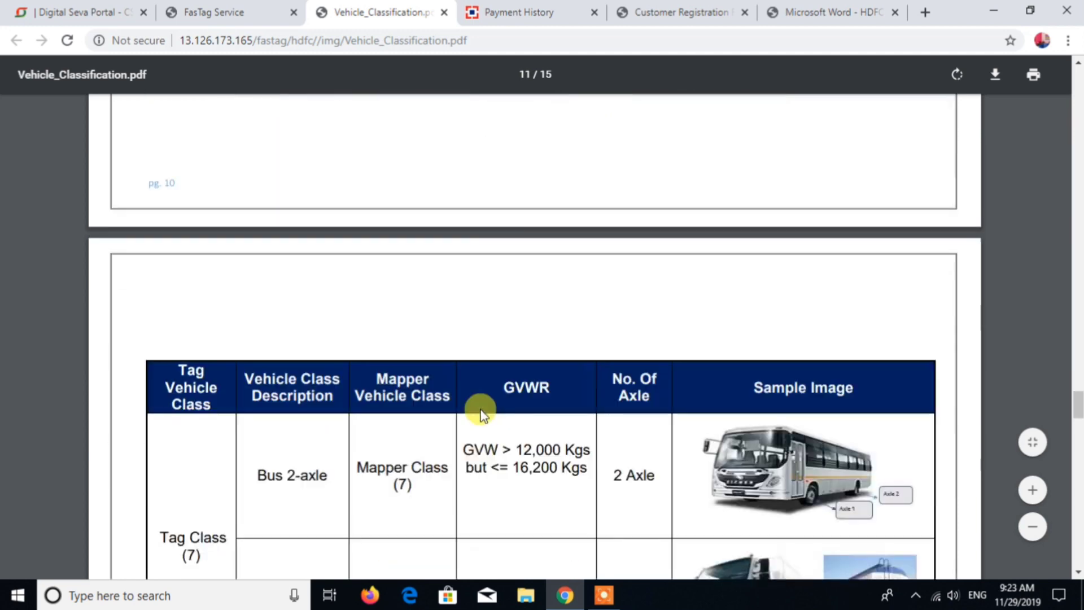
scroll(588, 348, down, 12)
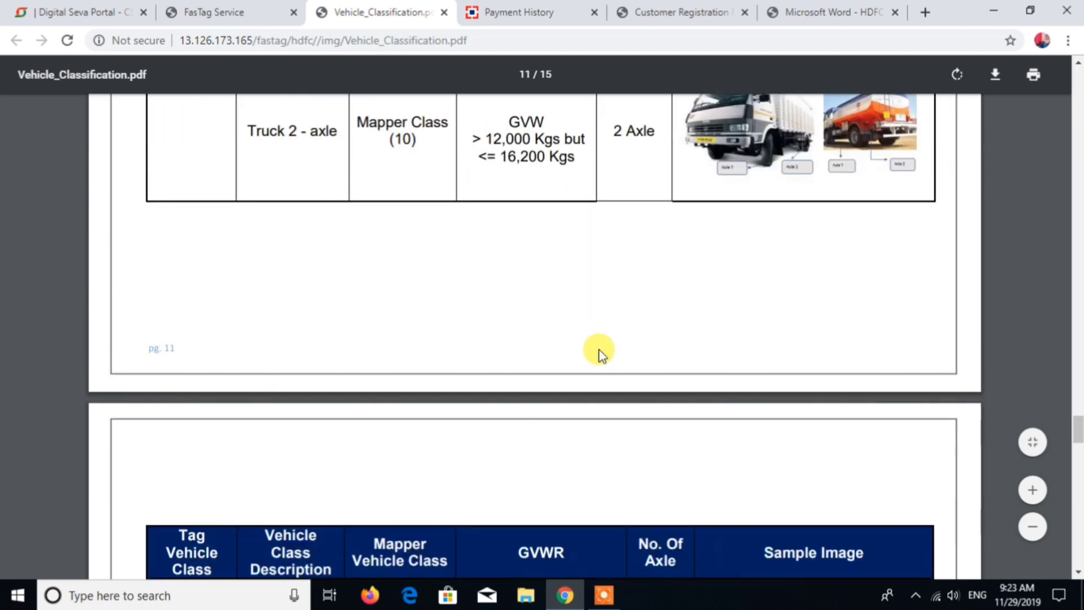
scroll(600, 353, down, 15)
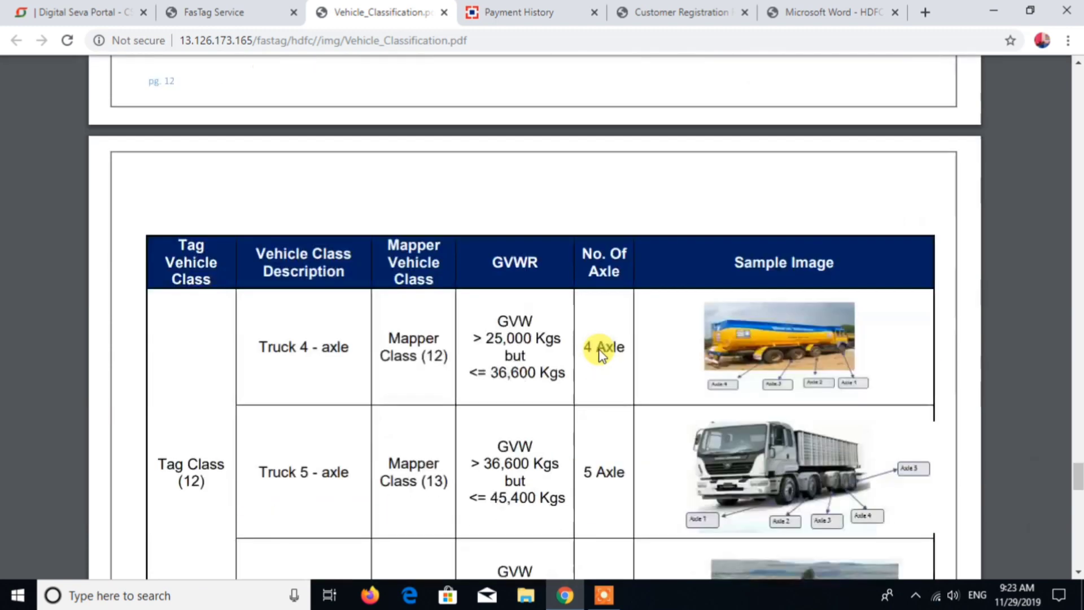